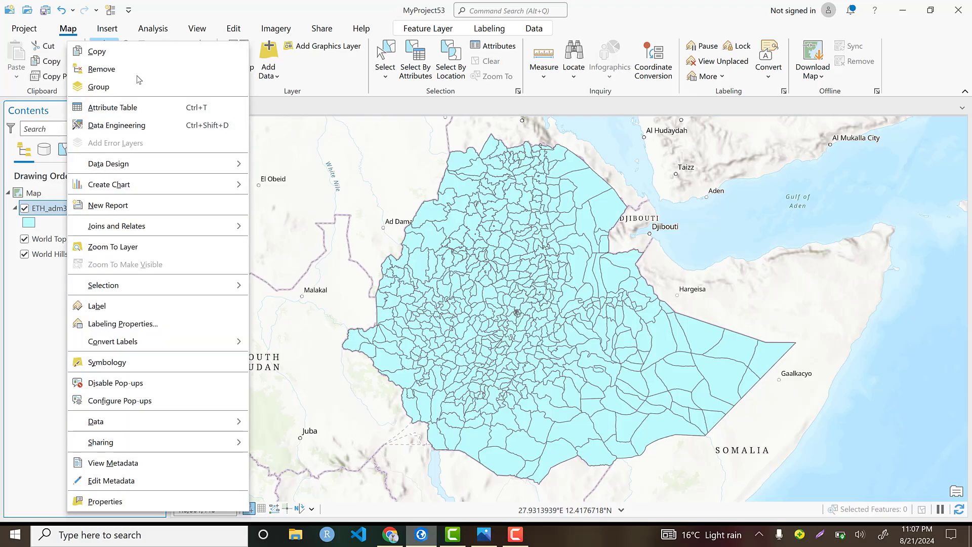
Open the attribute table of the ETH_adm3 layer and look through its fields.
left_click(275, 98)
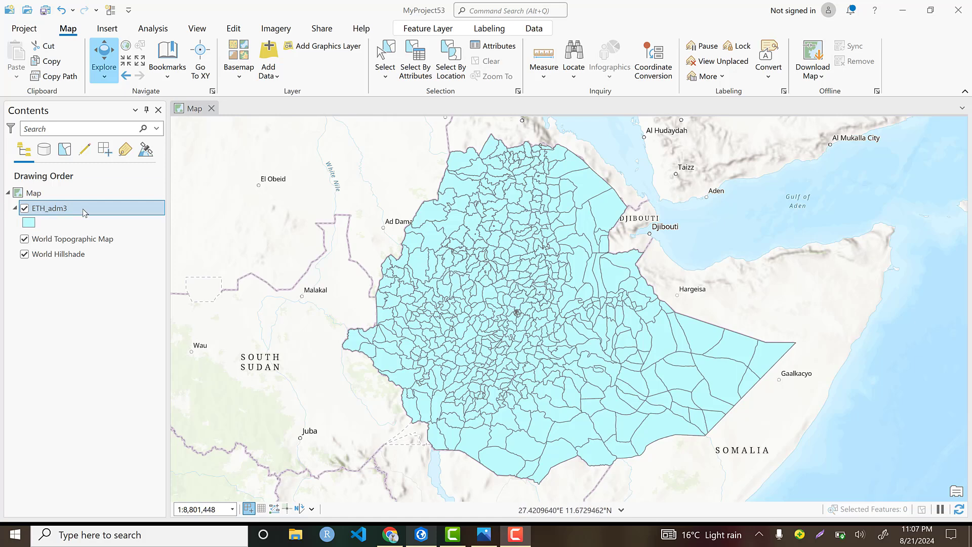
right_click(65, 212)
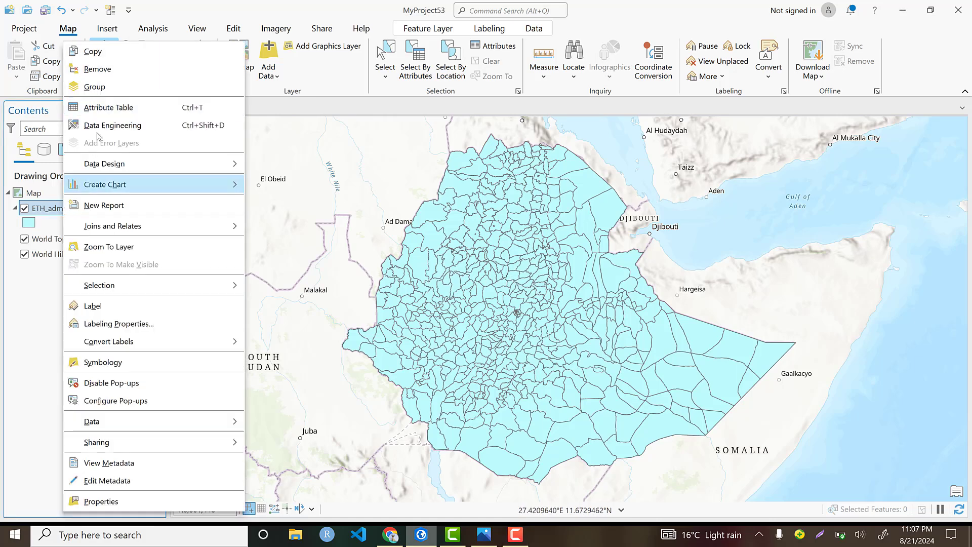
left_click(115, 109)
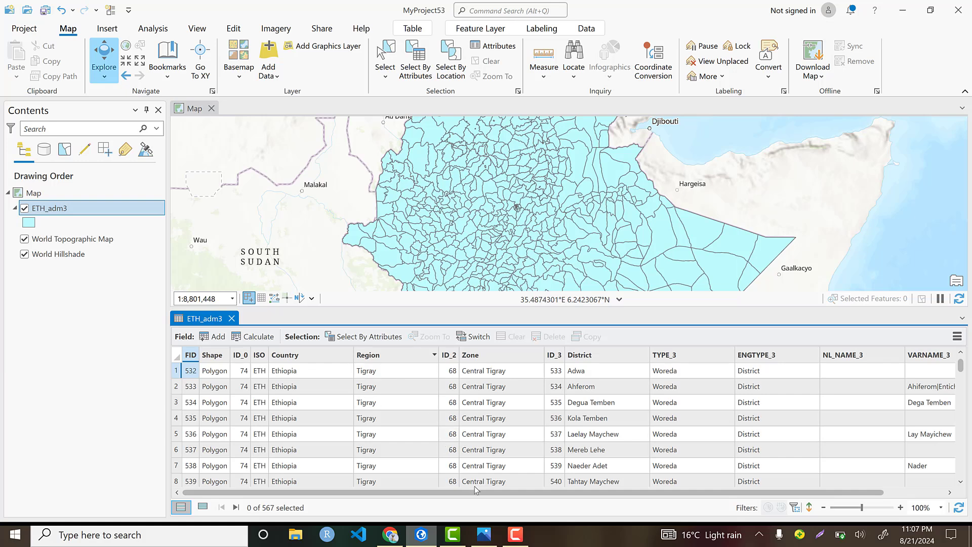
left_click_drag(500, 491, 719, 499)
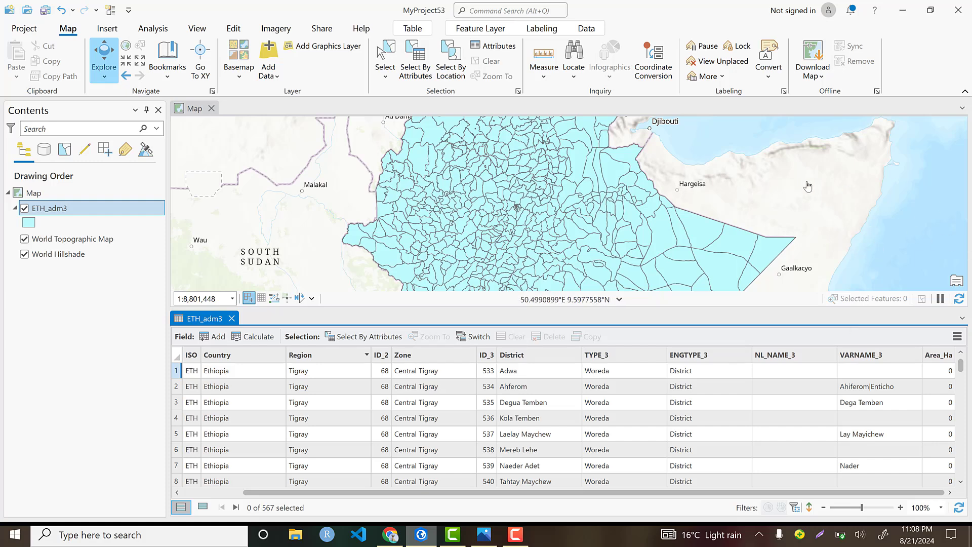
Open the properties of the ETH_adm3 layer and review its general settings and metadata.
left_click(52, 208)
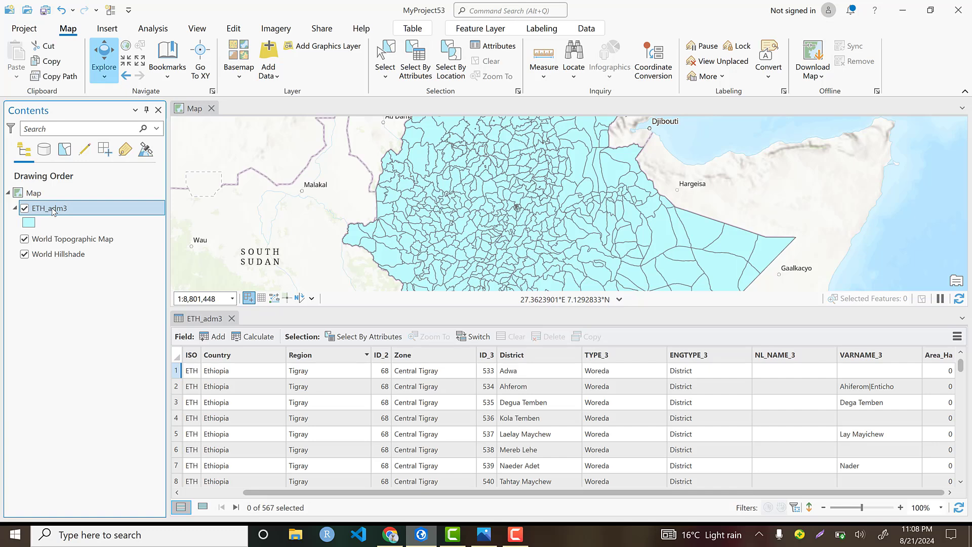
right_click(52, 209)
left_click(90, 501)
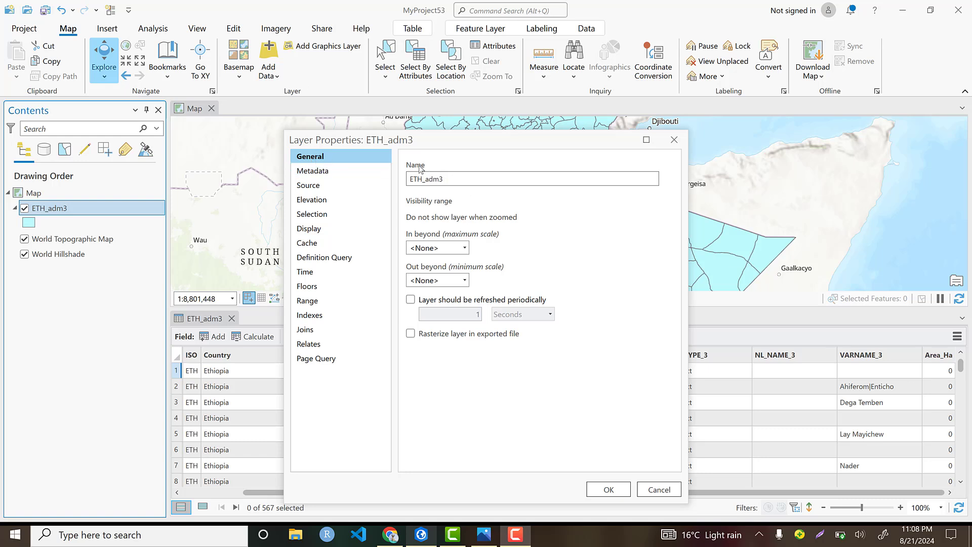
double_click(471, 181)
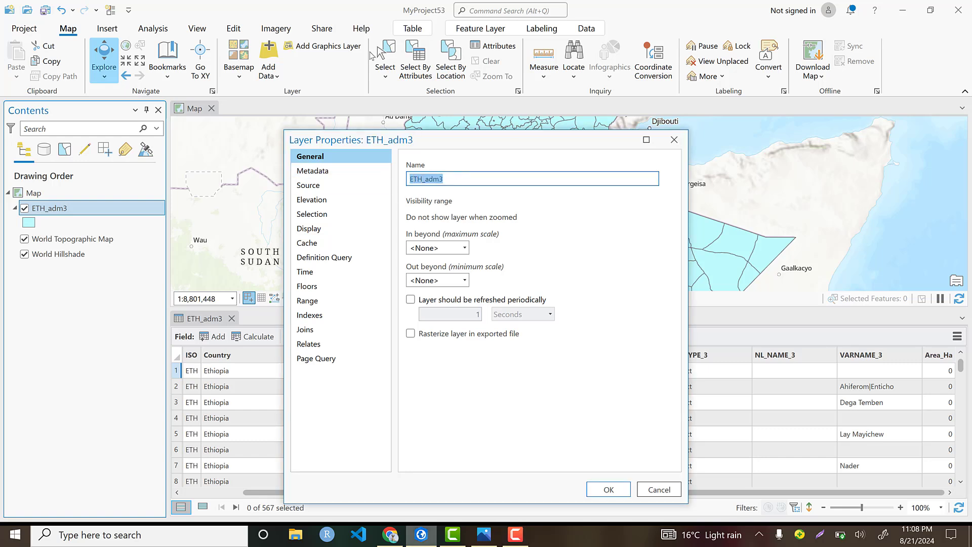
left_click(552, 25)
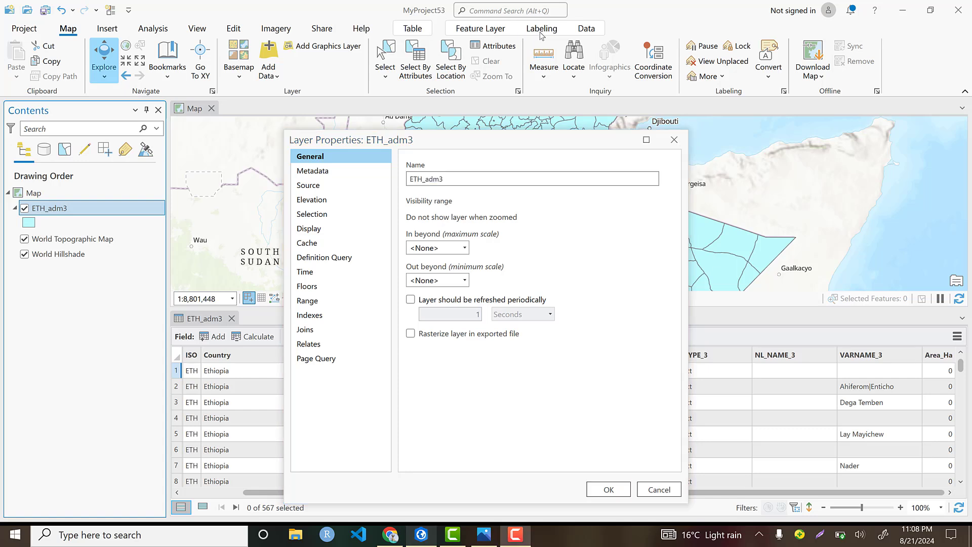
left_click(339, 173)
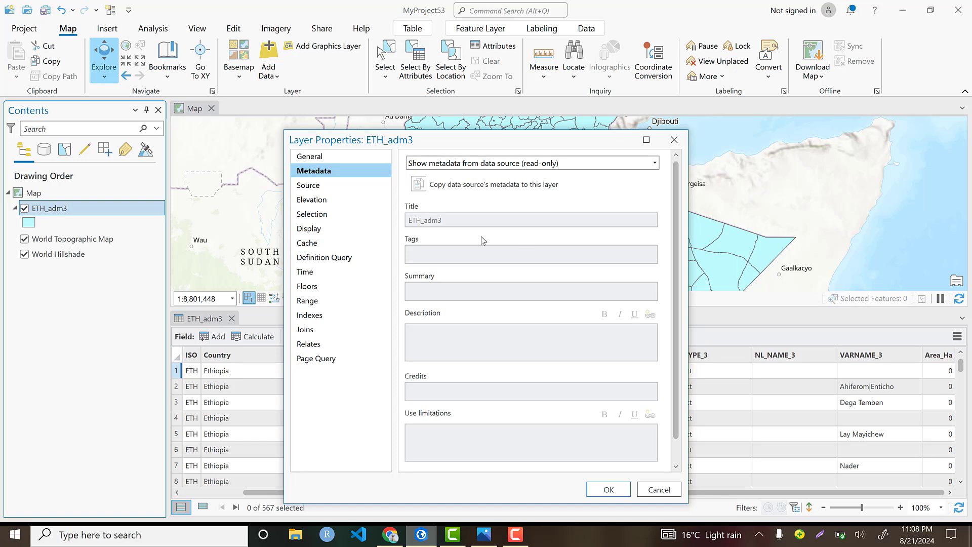
scroll(482, 304, "down", 1)
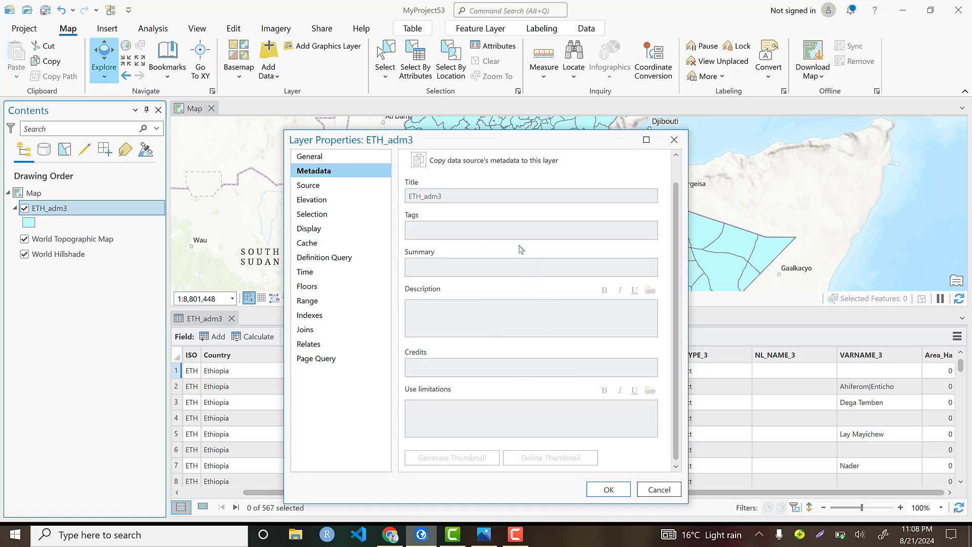
Review the layer's data source details and its geographic extent.
left_click(326, 185)
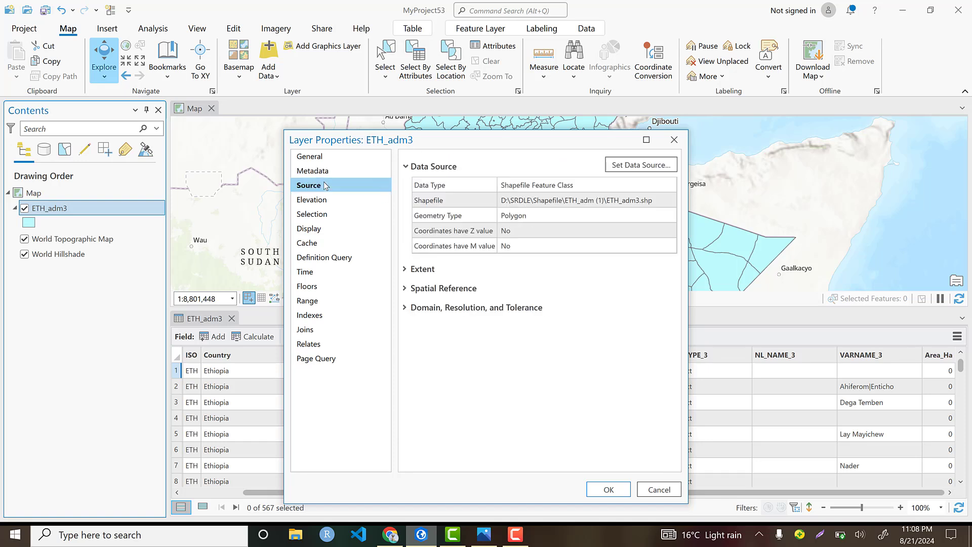
left_click(586, 187)
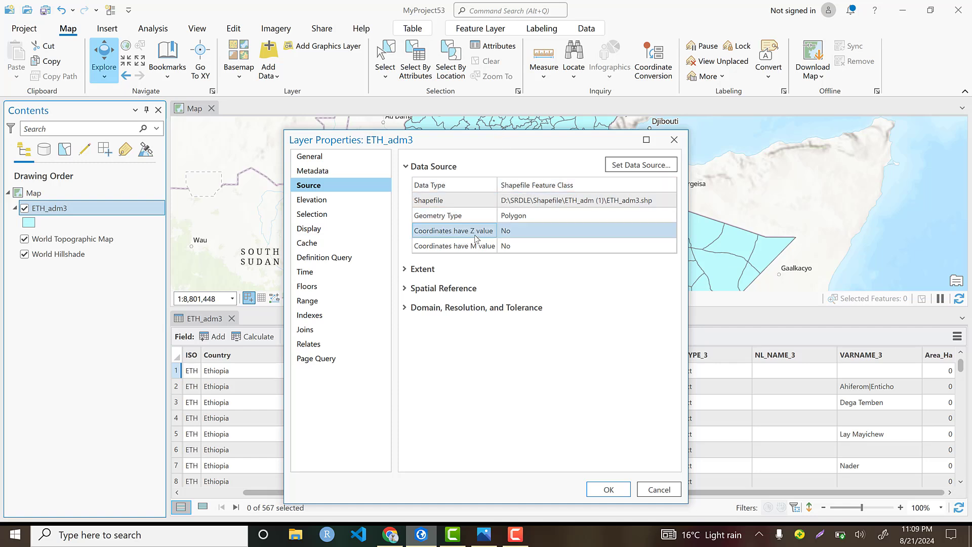
left_click(546, 235)
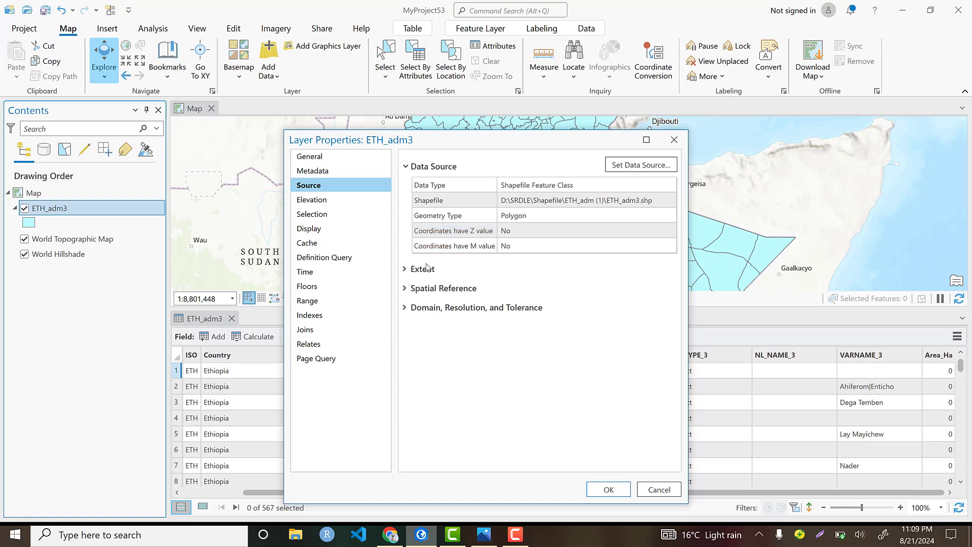
left_click(409, 270)
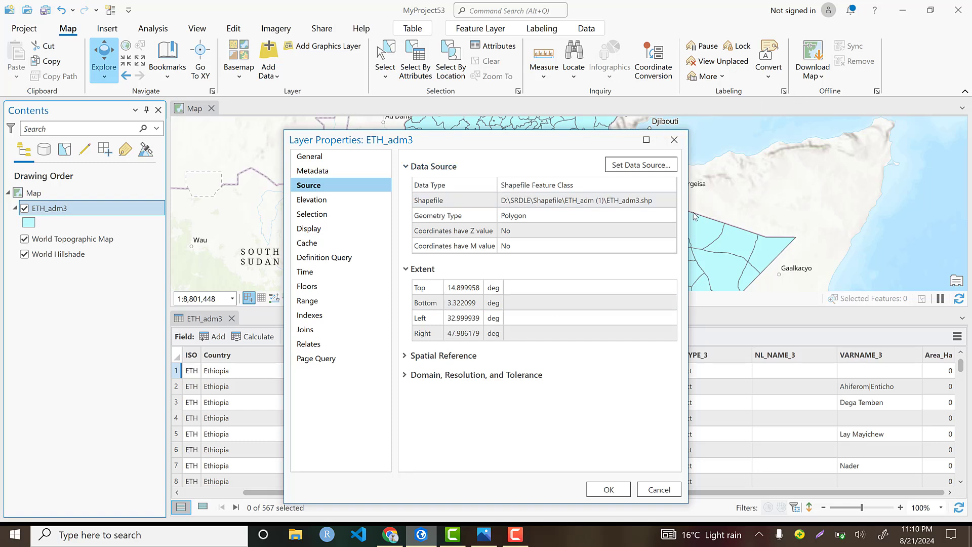
Examine the layer's spatial reference details, including its coordinate system and WKID.
left_click(404, 356)
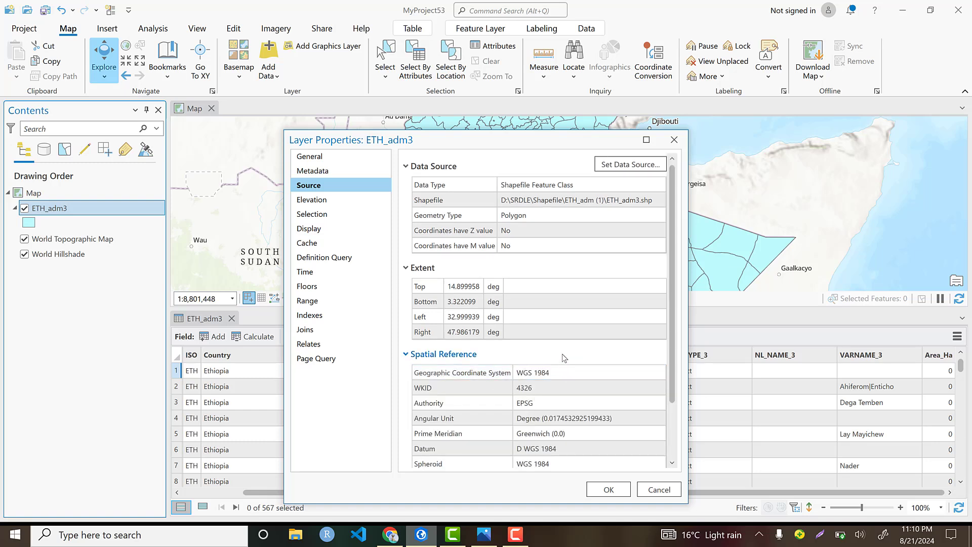
left_click(475, 390)
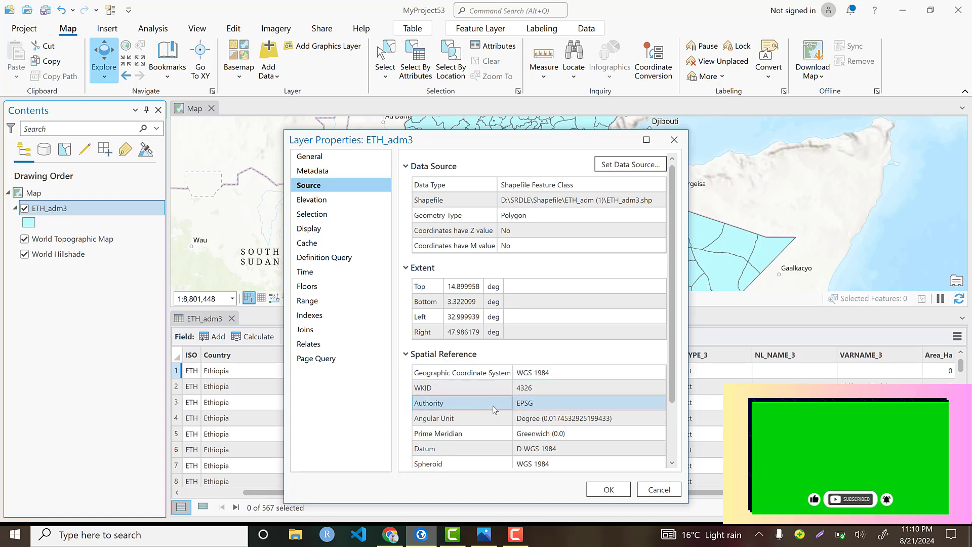
left_click(541, 393)
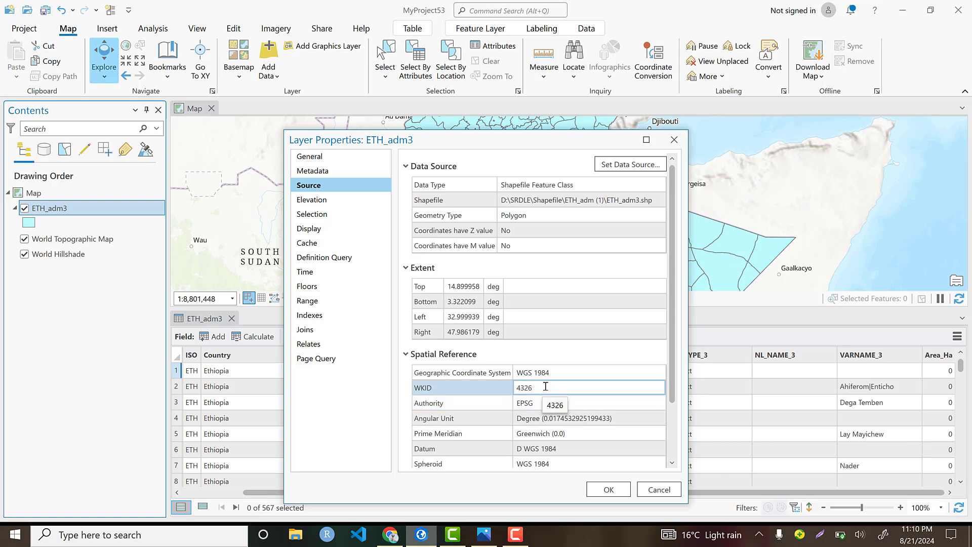
left_click_drag(546, 387, 521, 387)
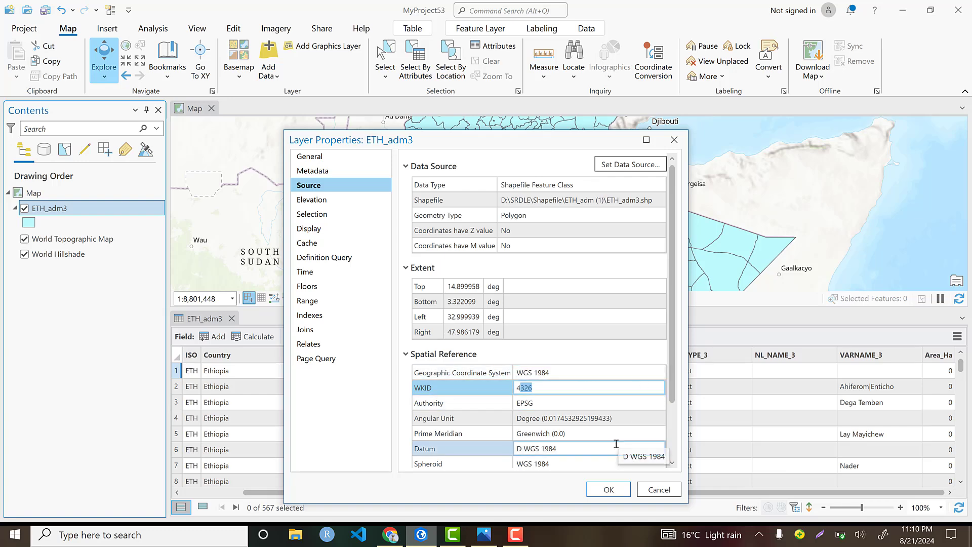
scroll(613, 443, "down", 2)
scroll(590, 436, "up", 2)
scroll(589, 436, "down", 2)
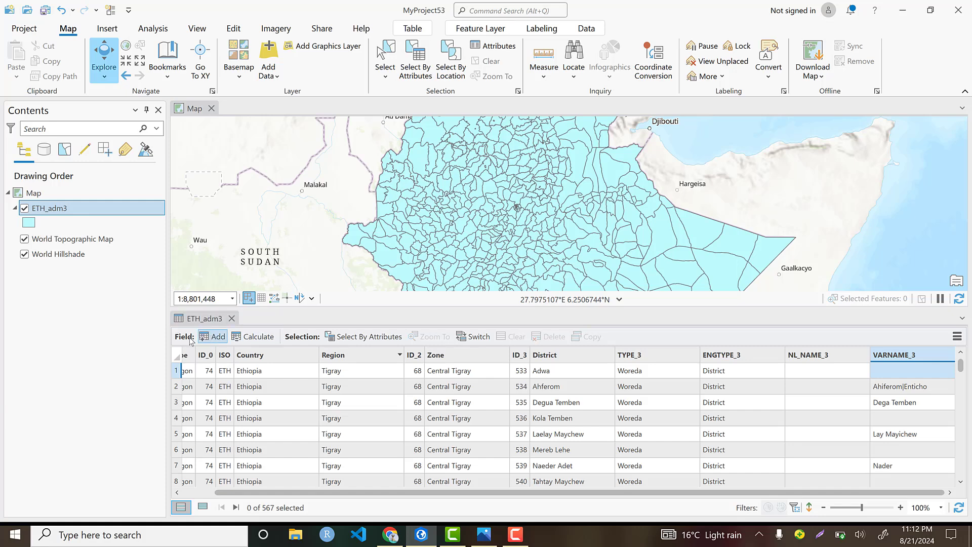
Add a new field to the ETH_adm3 table with the name Area_Ha and the alias Area_Ha.
left_click(216, 338)
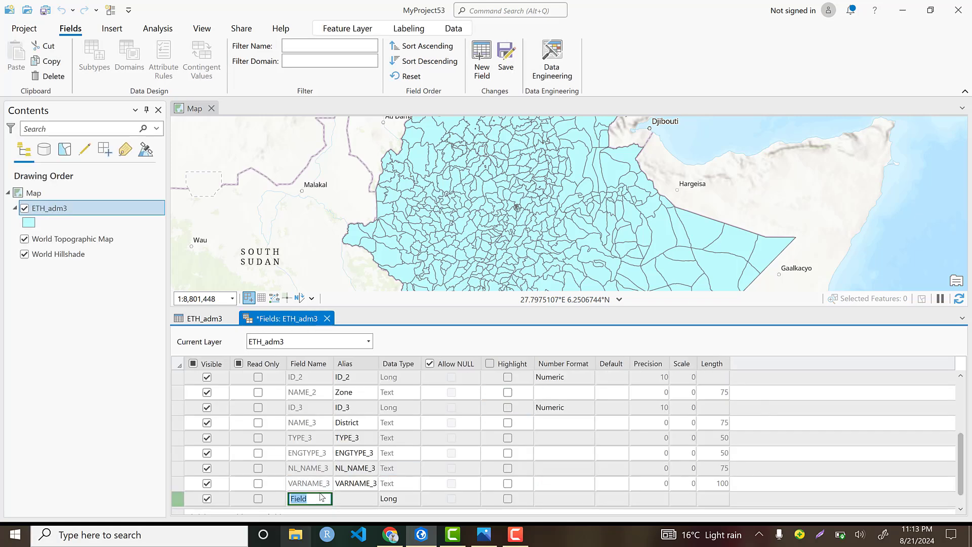
type("Area_H")
type("a")
left_click(353, 501)
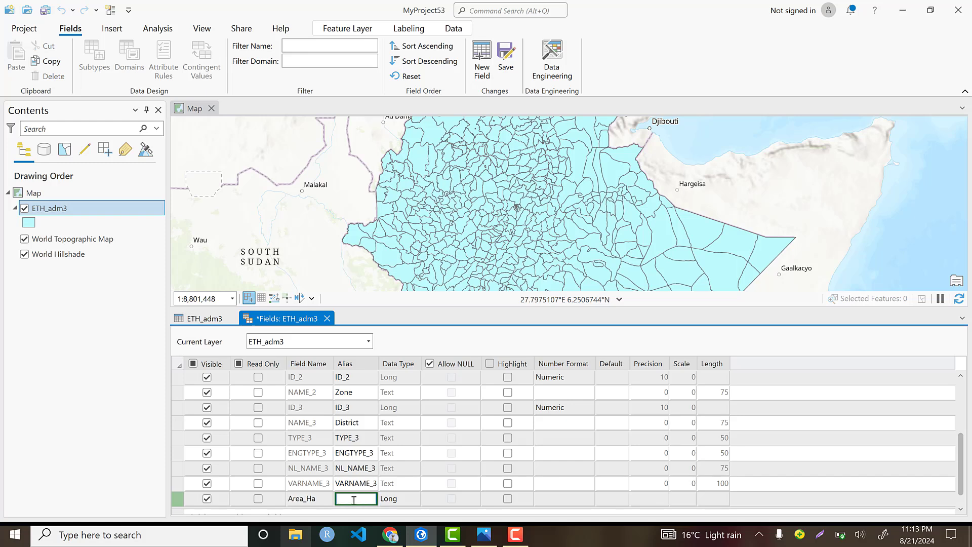
type("Area_Ha")
Set the data type of the Area_Ha field to Double.
left_click(406, 500)
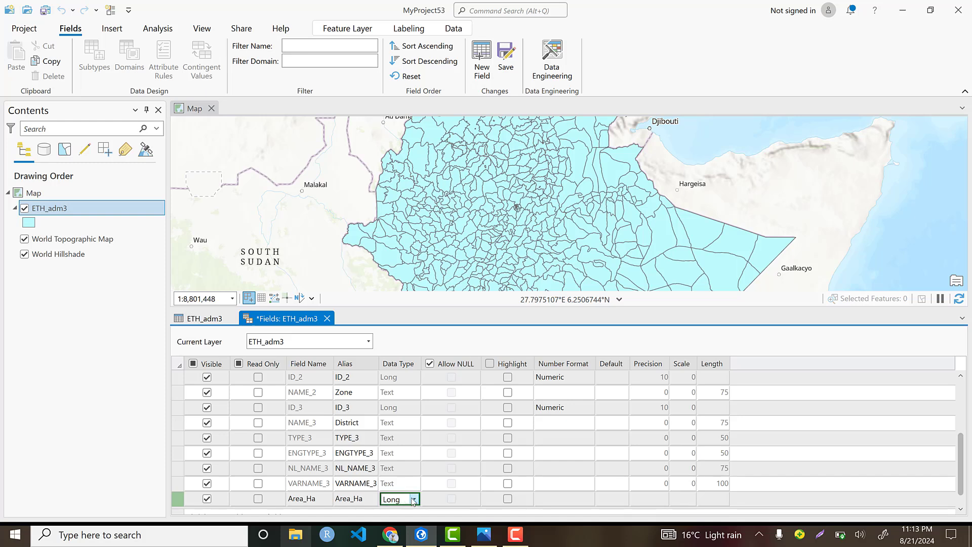
left_click(413, 500)
left_click(414, 501)
left_click(414, 500)
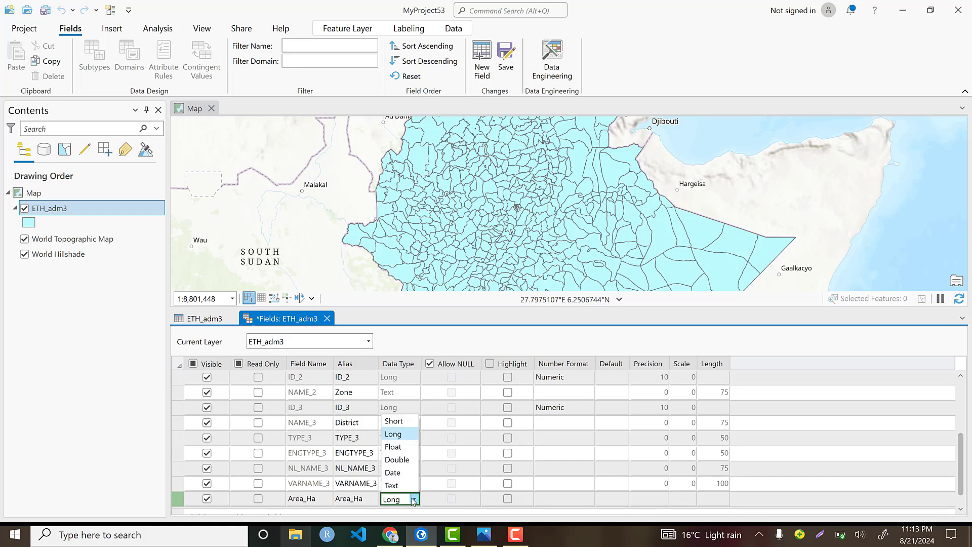
left_click(397, 460)
Set the number format of the Area_Ha field to Numeric and save the field changes.
left_click(593, 499)
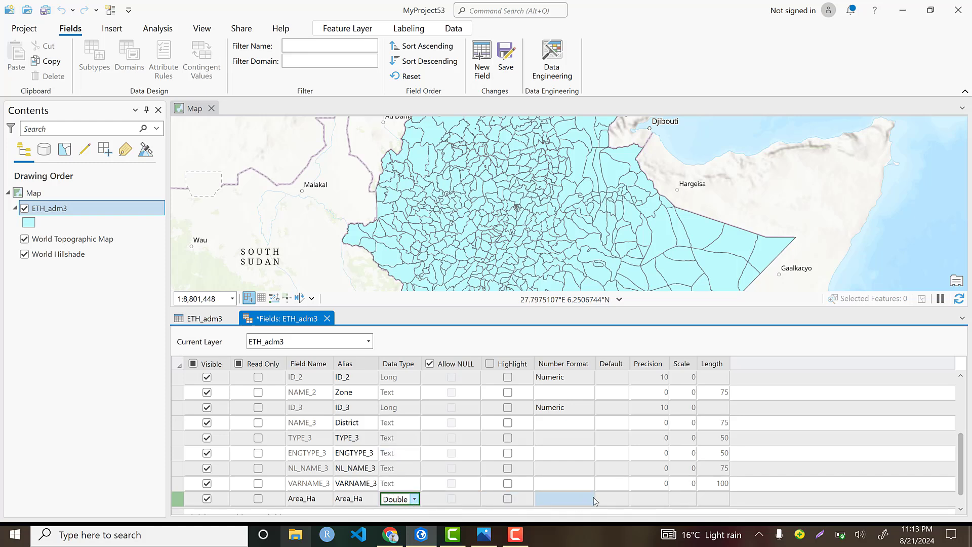
left_click(576, 500)
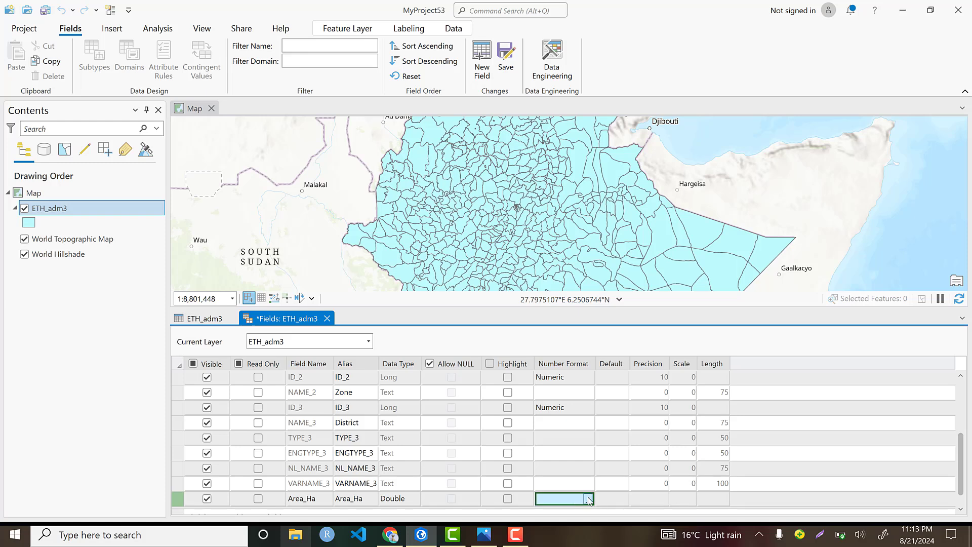
left_click(588, 499)
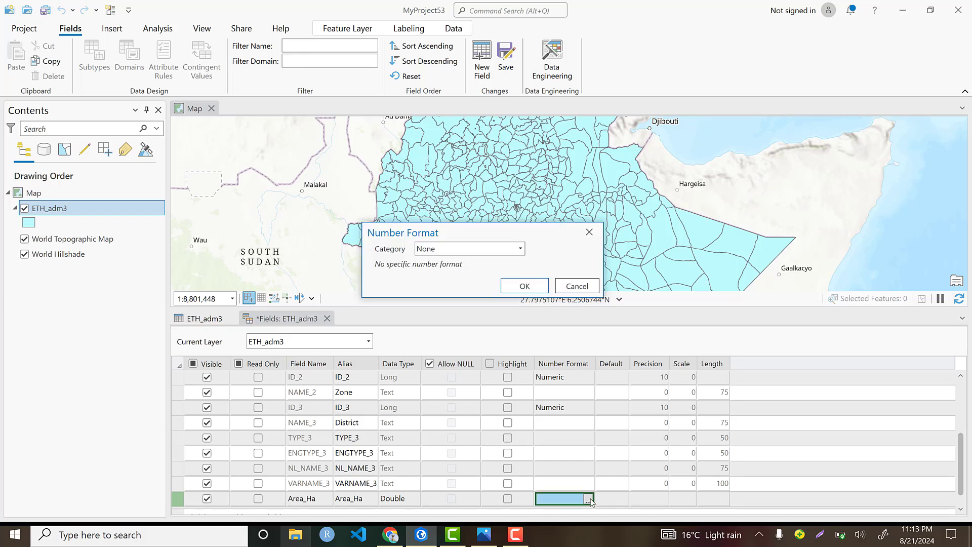
left_click(520, 247)
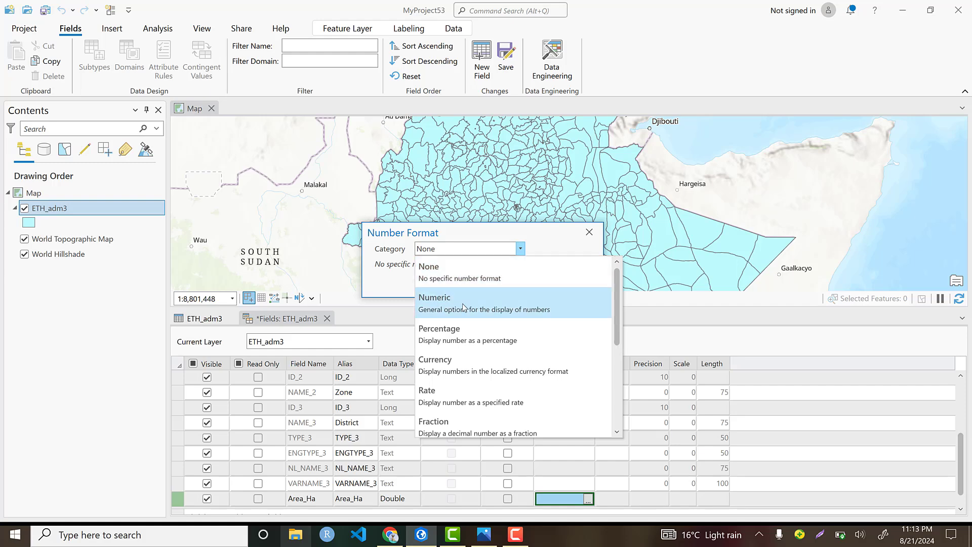
left_click(463, 304)
left_click(527, 453)
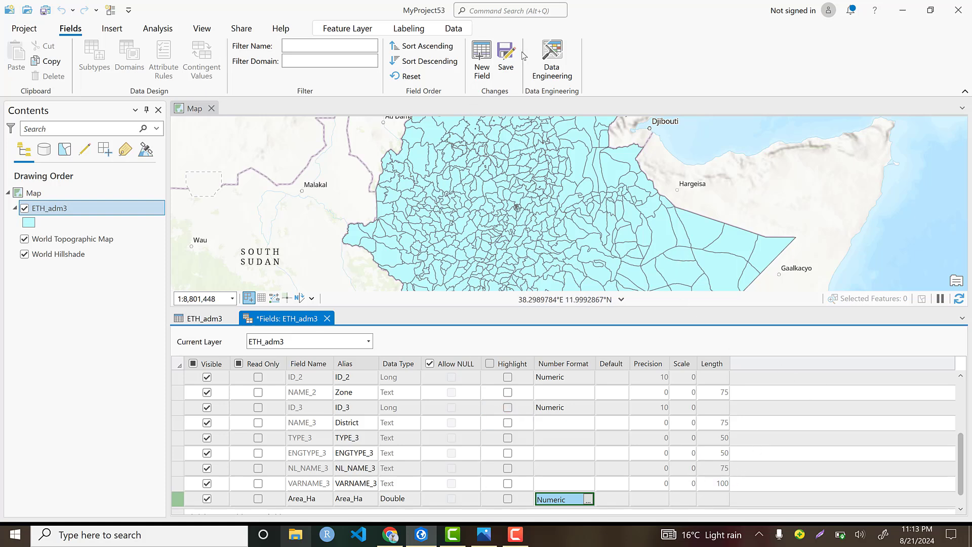
left_click(505, 61)
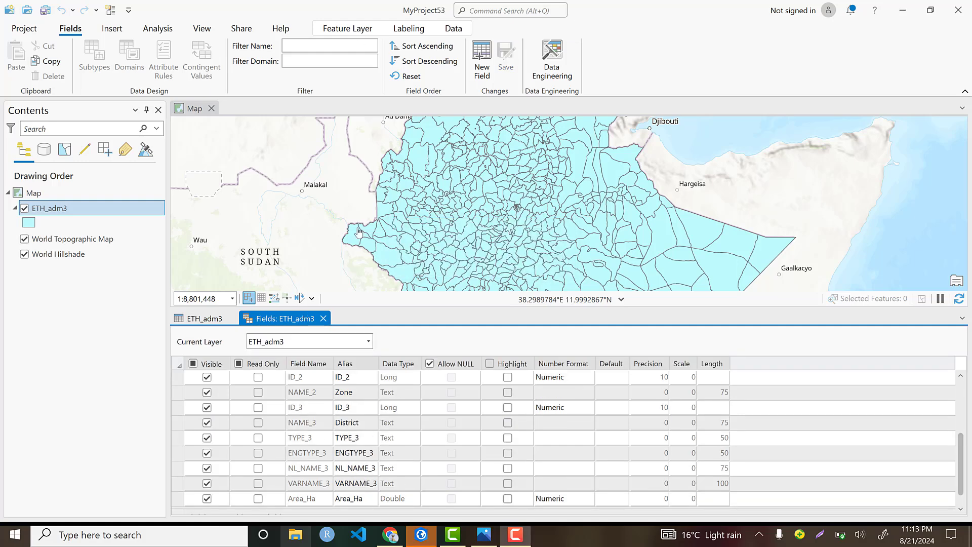
Set up Calculate Geometry for the ETH_adm3 table's Area_Ha field with the property Area (geodesic) and the area unit Hectares.
left_click(195, 318)
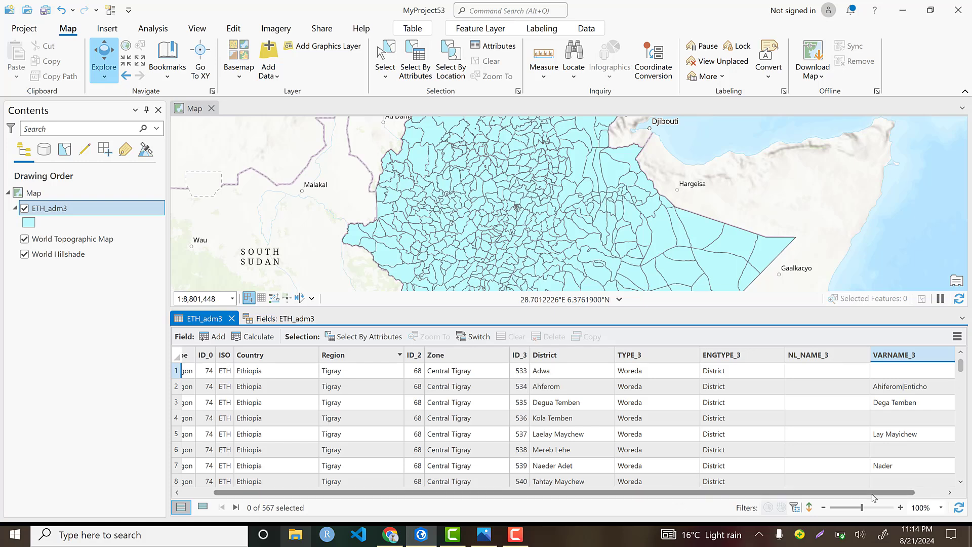
left_click_drag(873, 495, 949, 498)
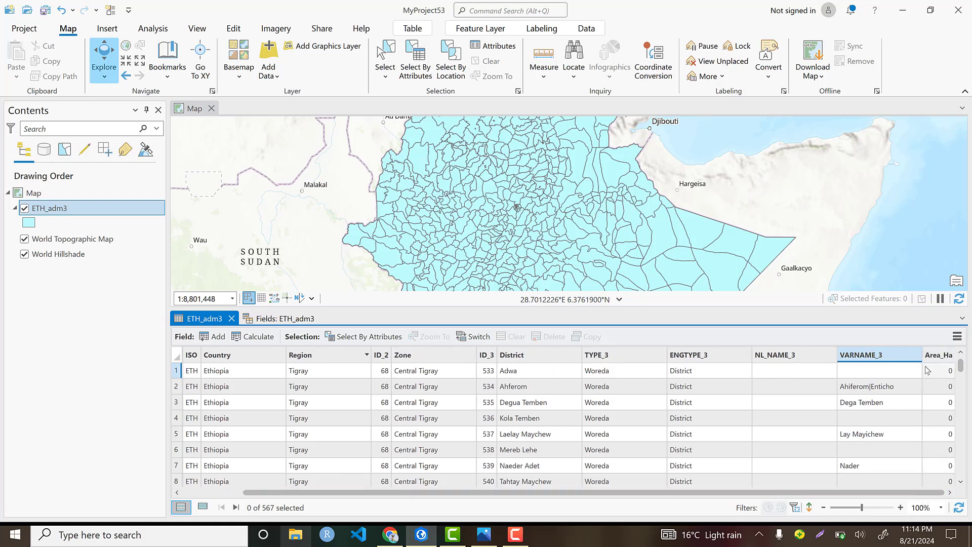
mouse_move(940, 360)
right_click(936, 359)
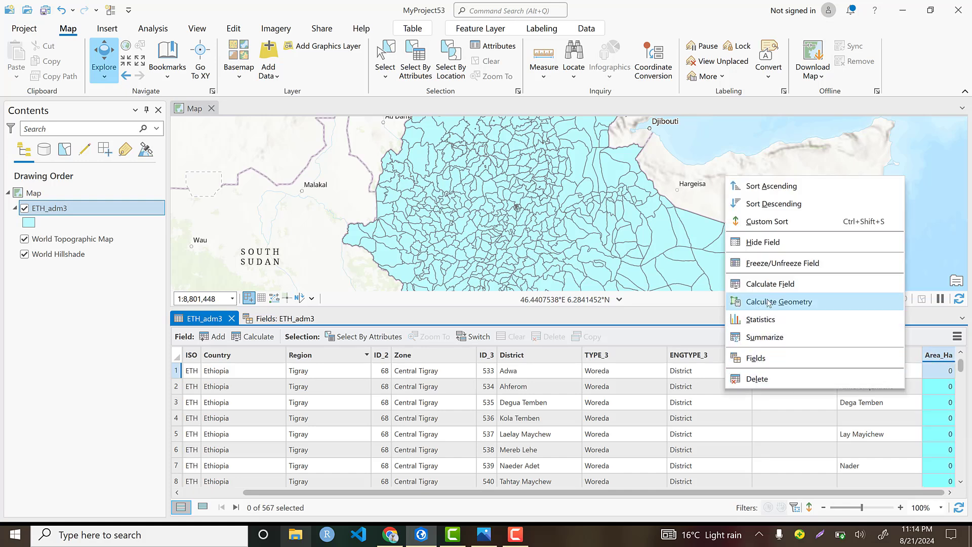
left_click(801, 303)
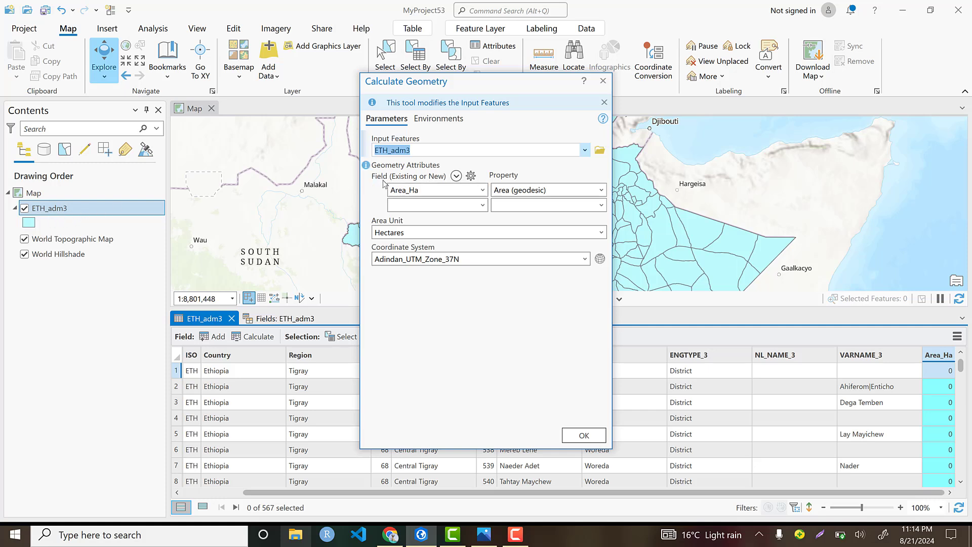
left_click(484, 191)
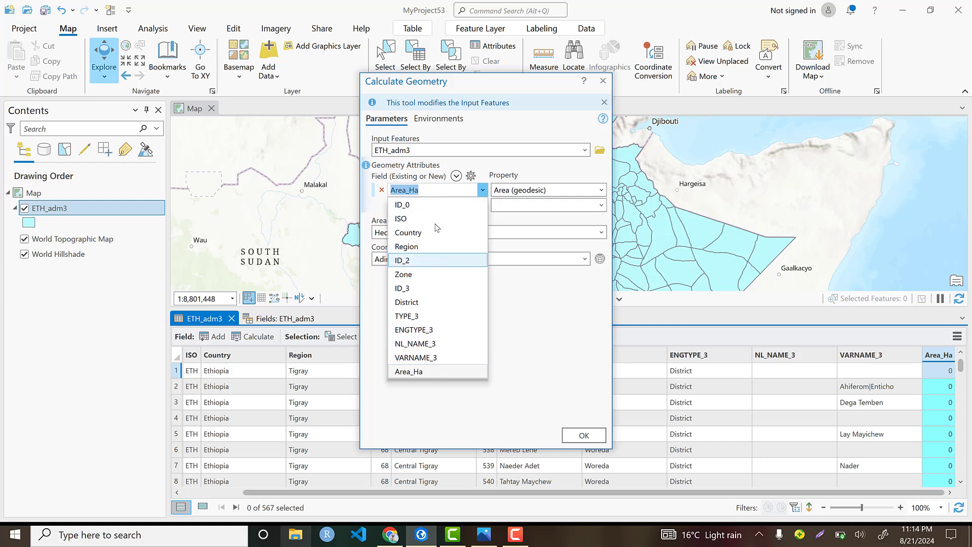
left_click(413, 373)
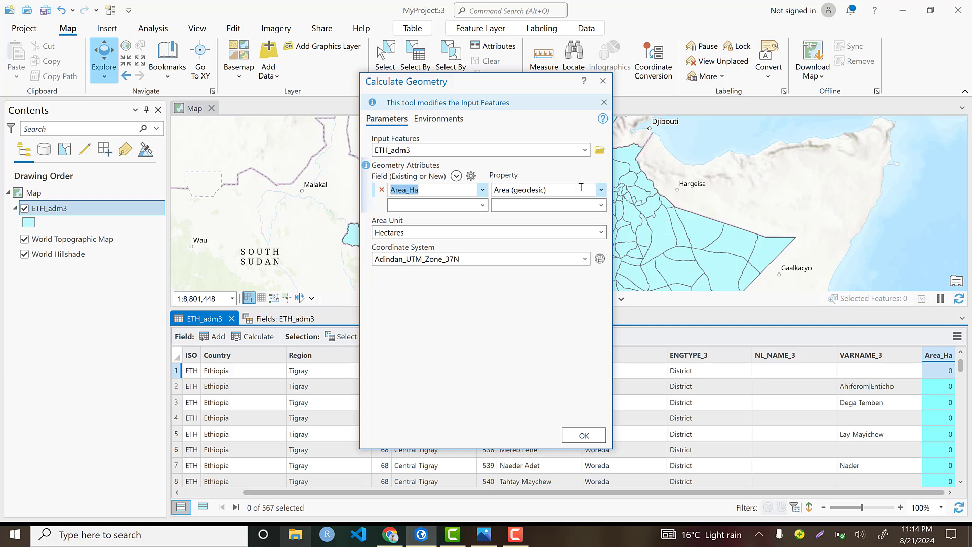
left_click(601, 190)
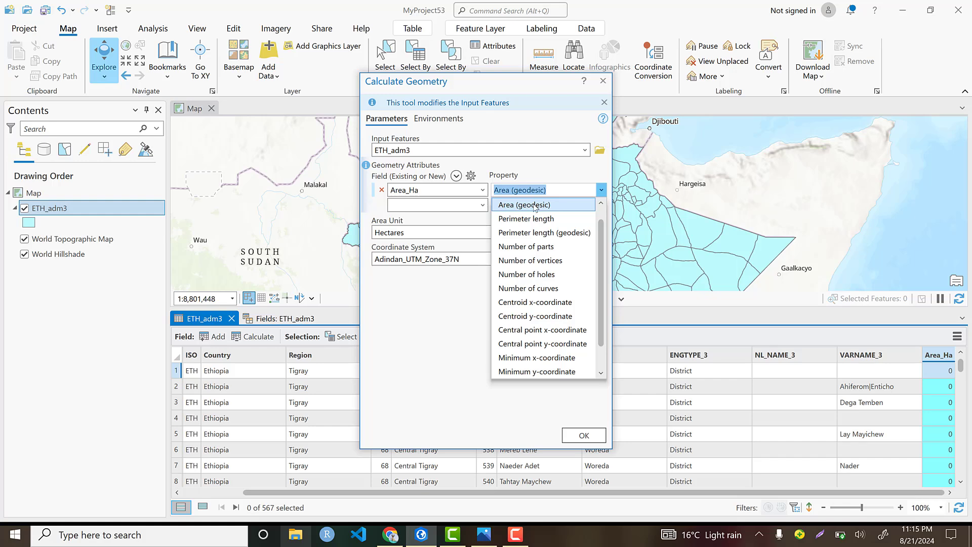
left_click(534, 207)
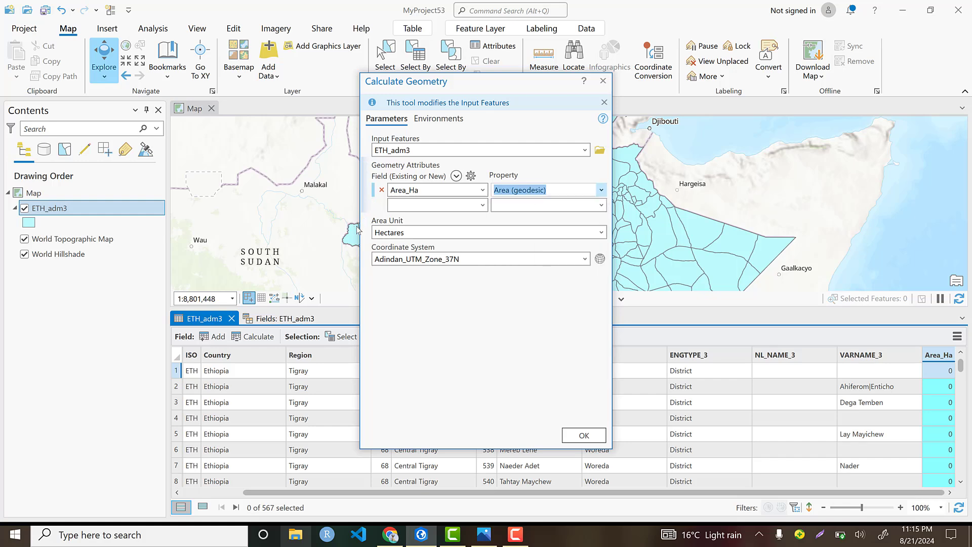
left_click(602, 232)
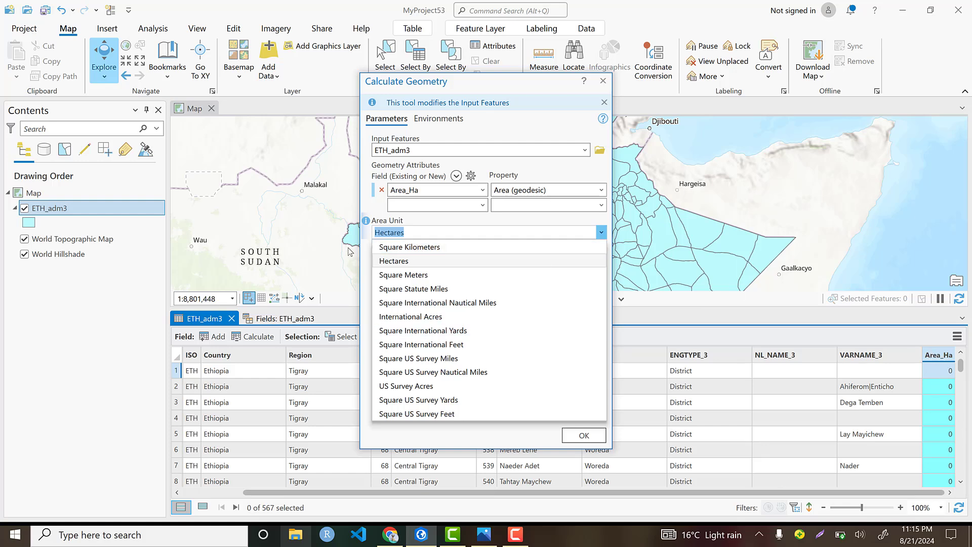
left_click(406, 262)
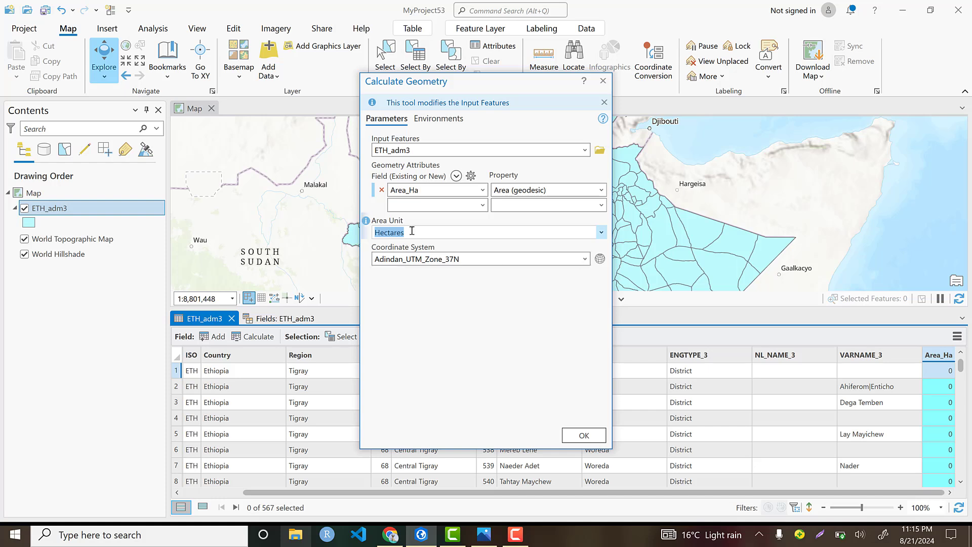
Set the coordinate system to Adindan UTM Zone 37N from the projected UTM systems for Africa and run the geometry calculation.
left_click(585, 258)
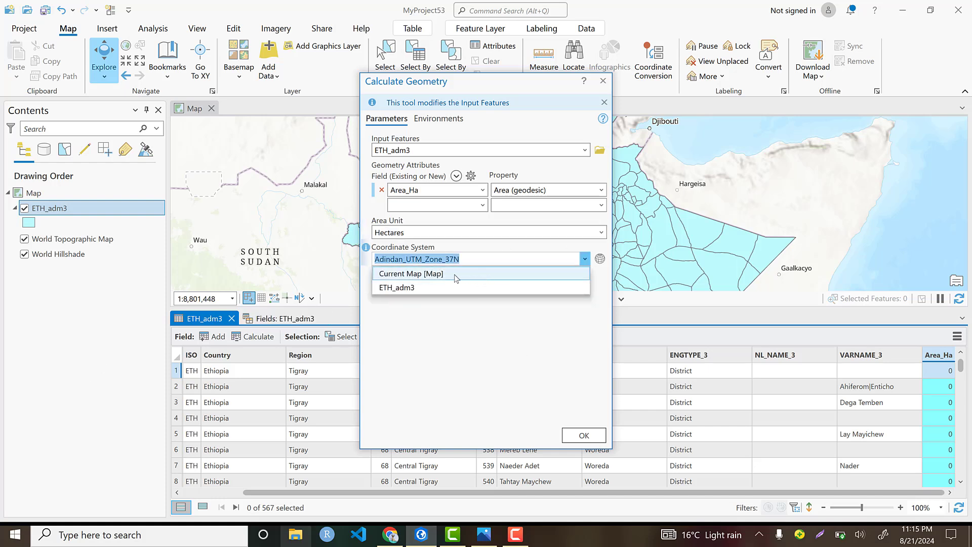
left_click(408, 276)
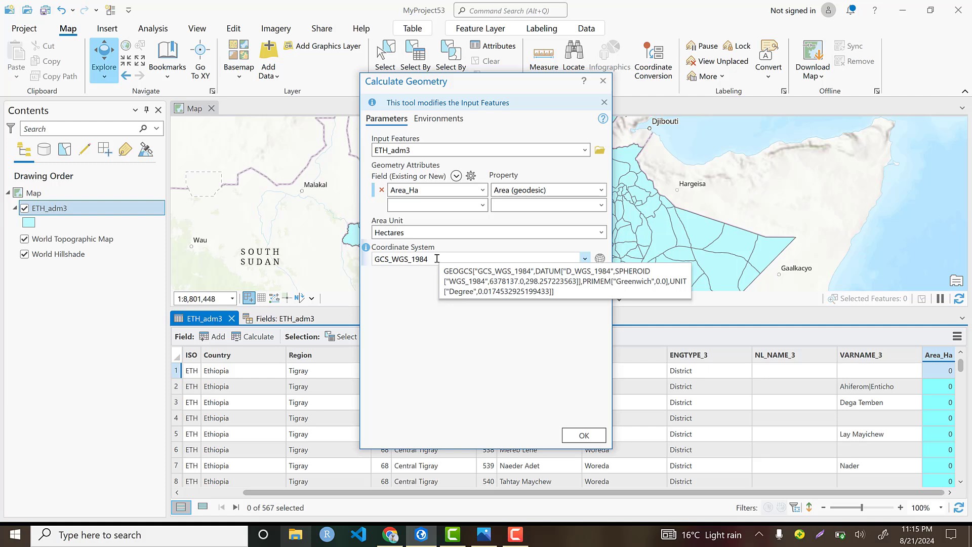
left_click(600, 259)
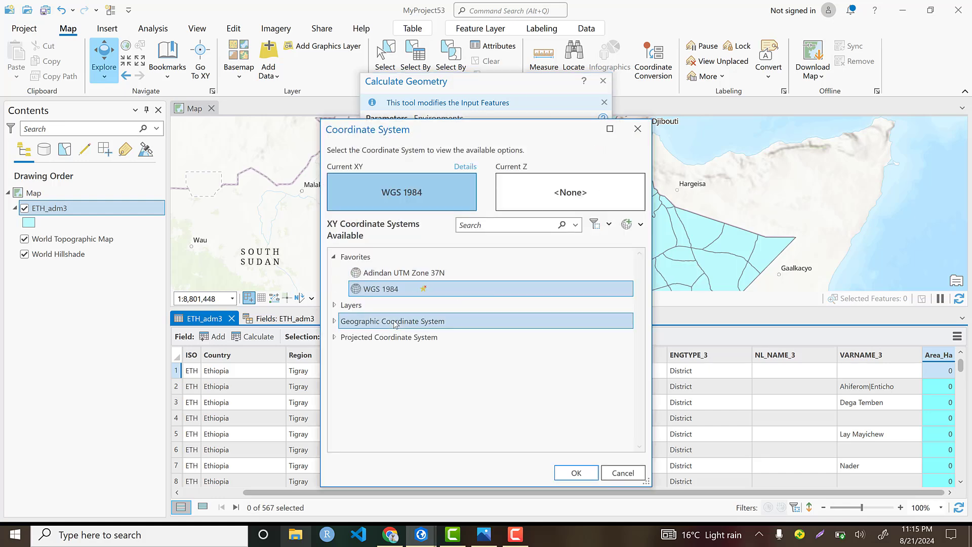
left_click(335, 257)
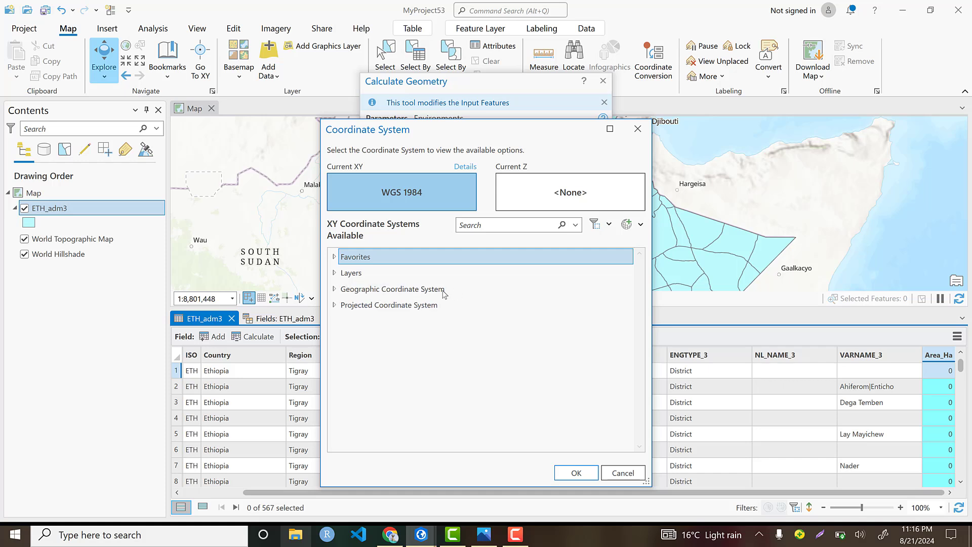
double_click(370, 305)
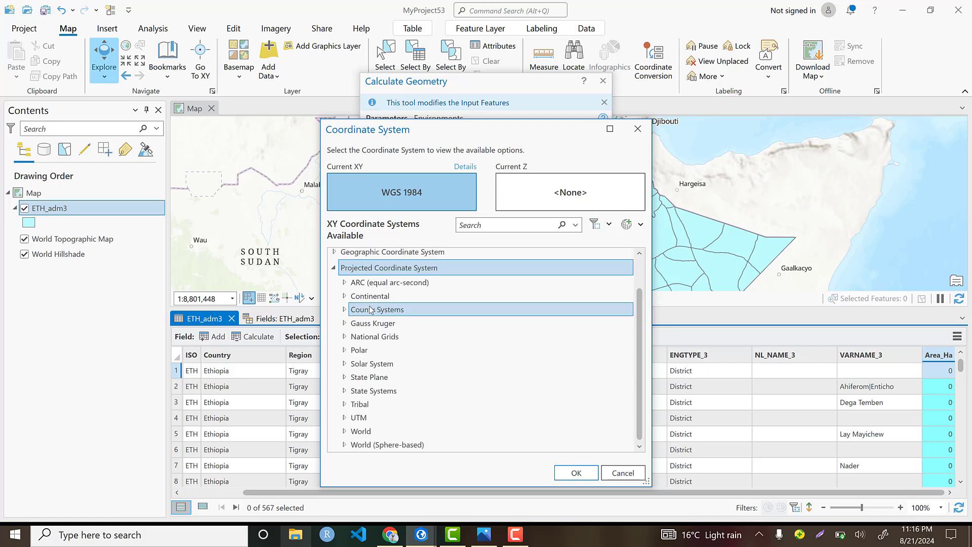
double_click(345, 418)
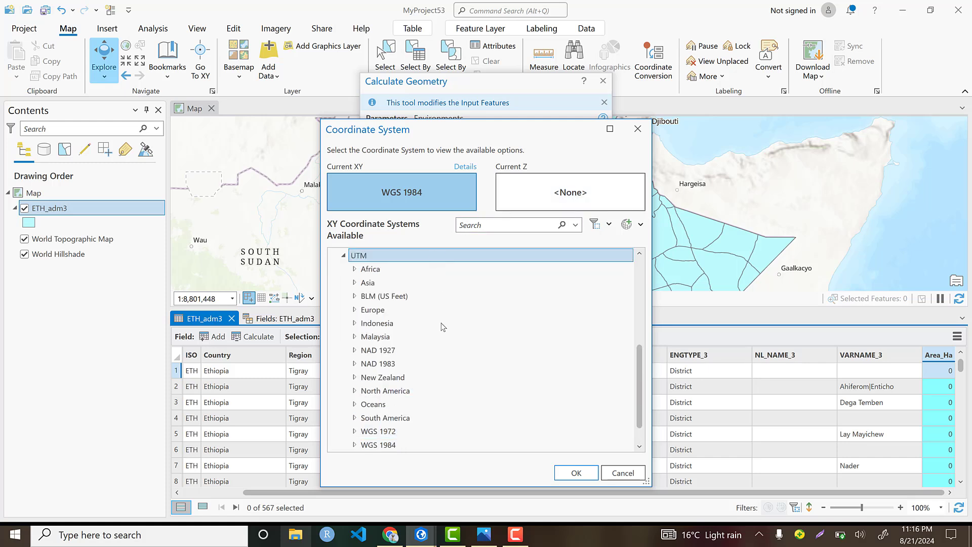
scroll(443, 326, "down", 1)
scroll(443, 326, "up", 1)
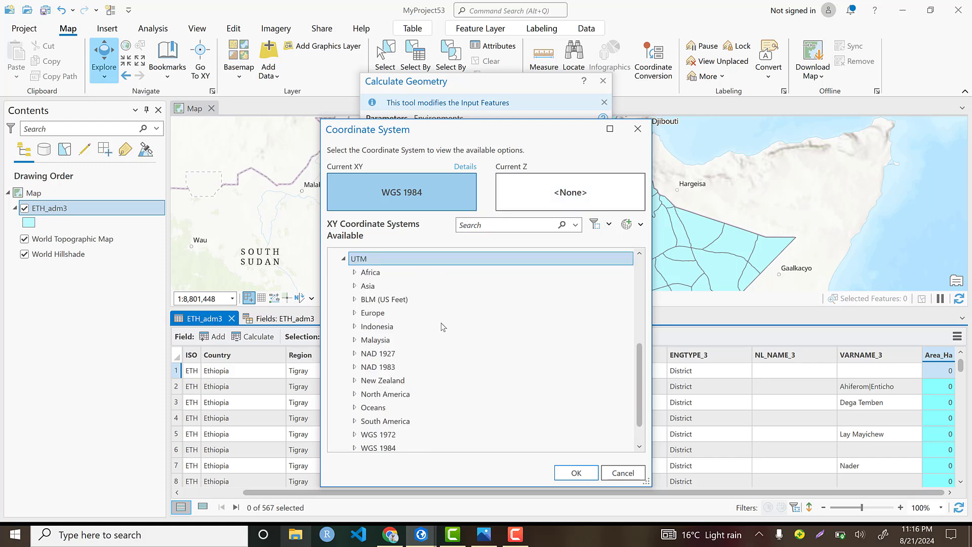
left_click(380, 272)
double_click(381, 272)
left_click(380, 273)
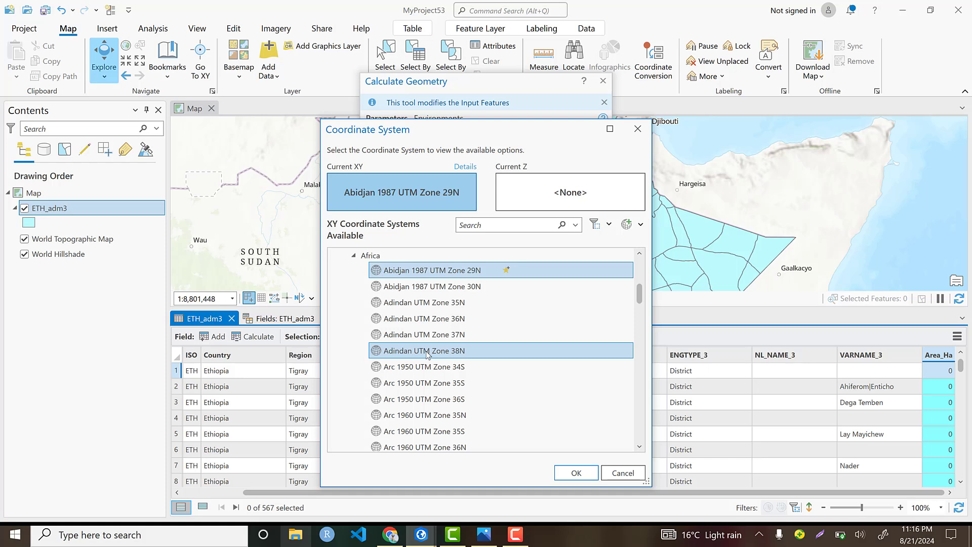
left_click(437, 336)
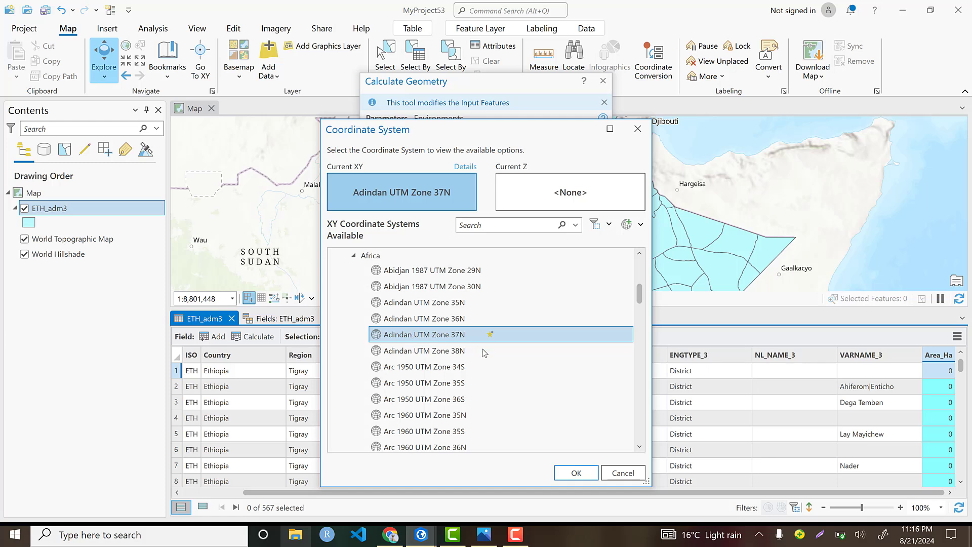
left_click(571, 472)
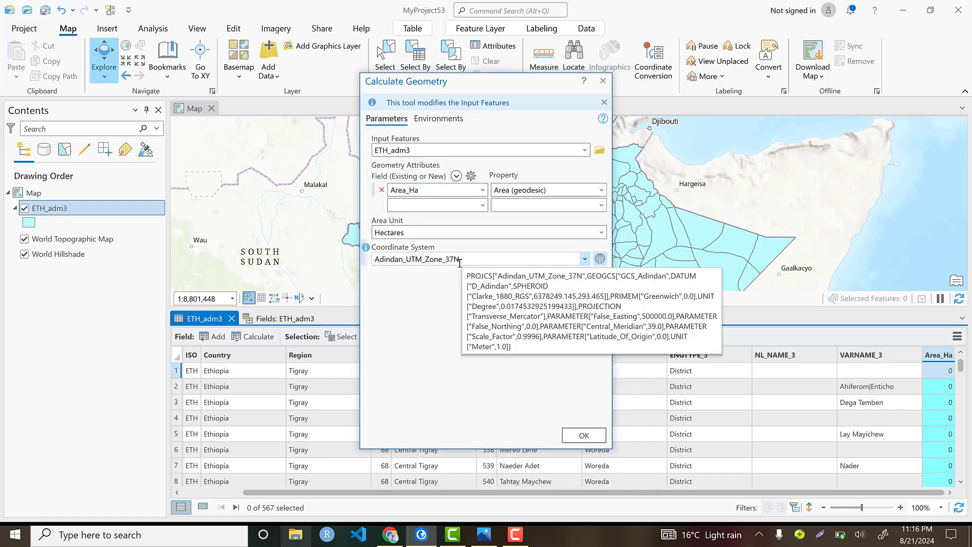
left_click(587, 436)
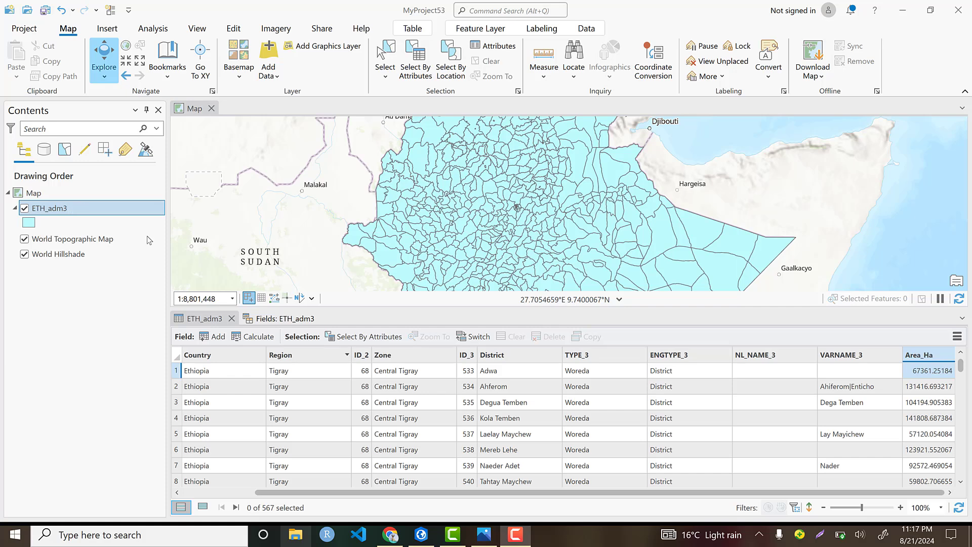
Summarize the mean of Area_Ha into the ETH_adm3_Statistics table, with Area_Ha and the region name as case fields.
right_click(918, 354)
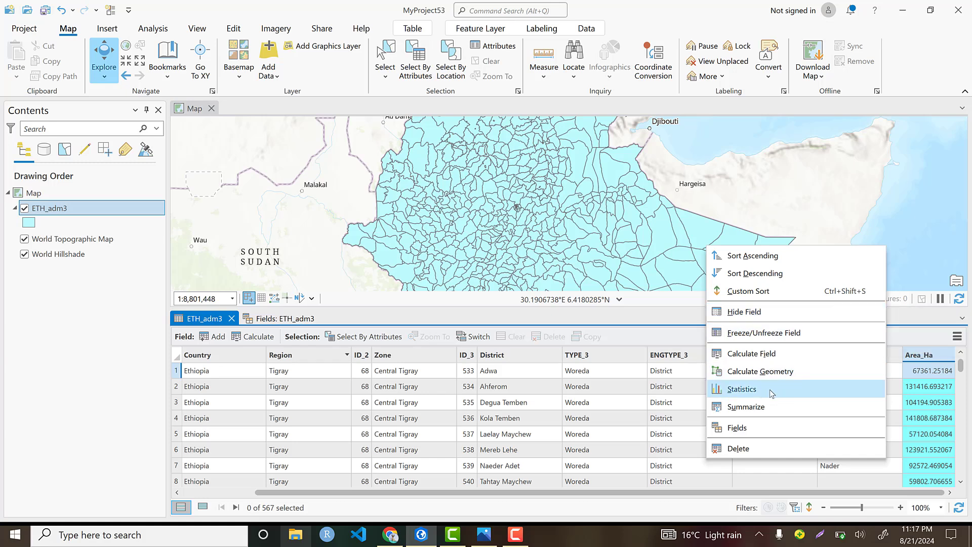
left_click(769, 406)
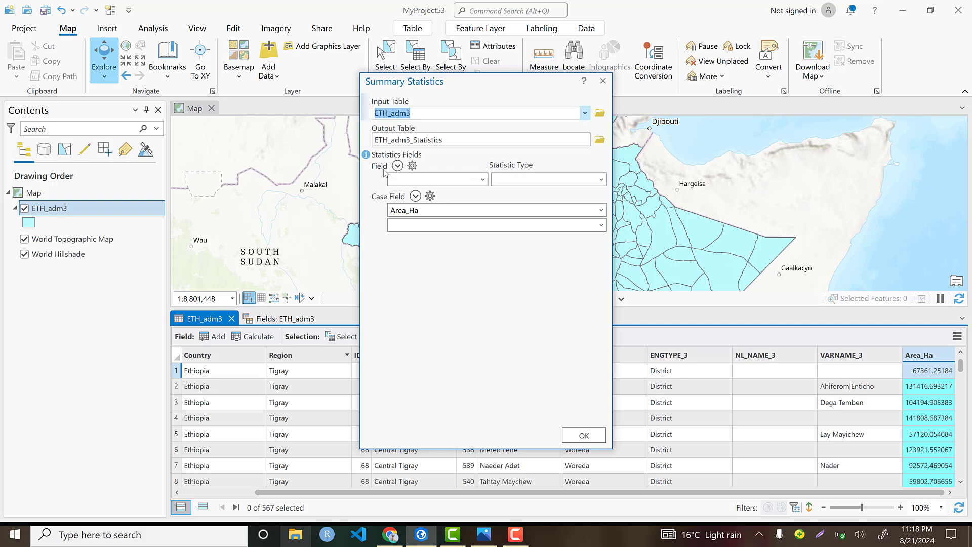
left_click(483, 180)
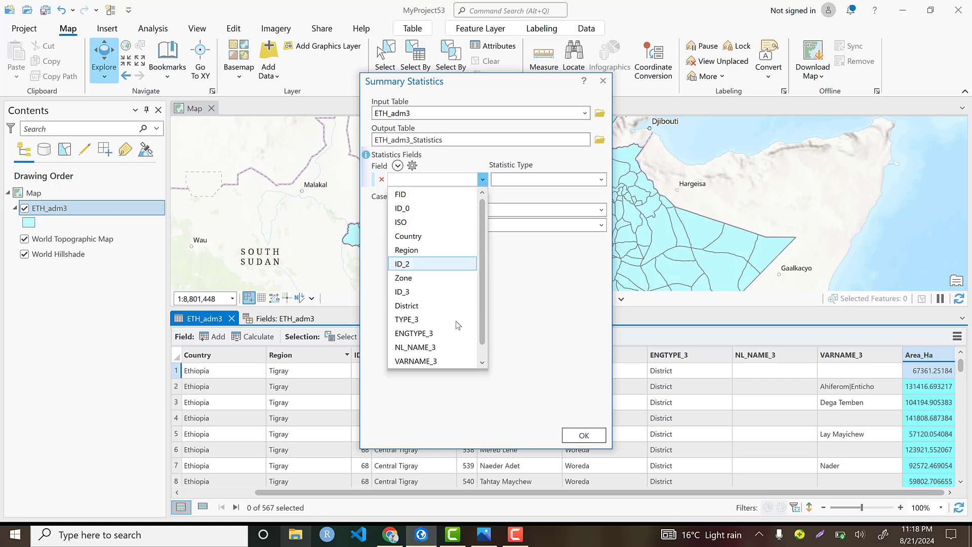
scroll(455, 343, "down", 1)
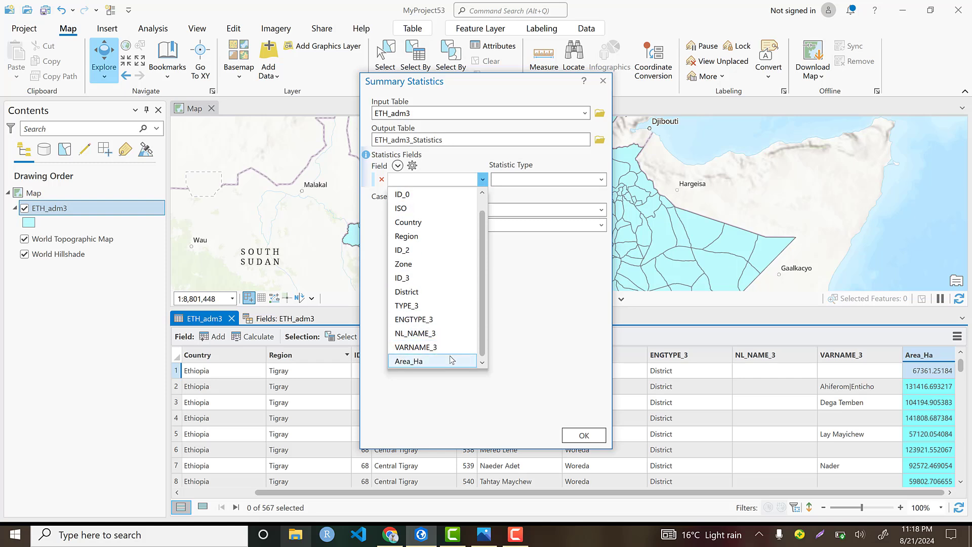
left_click(453, 361)
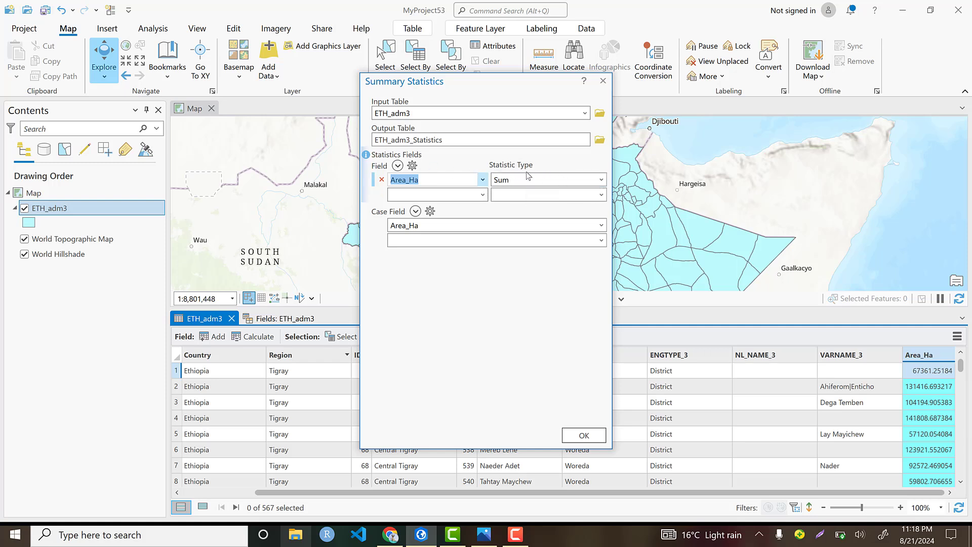
left_click(602, 182)
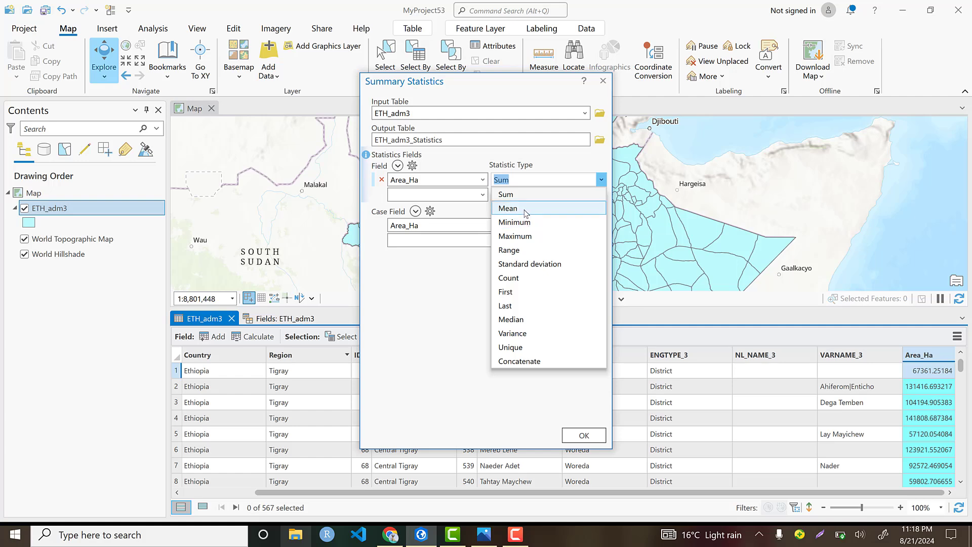
left_click(525, 208)
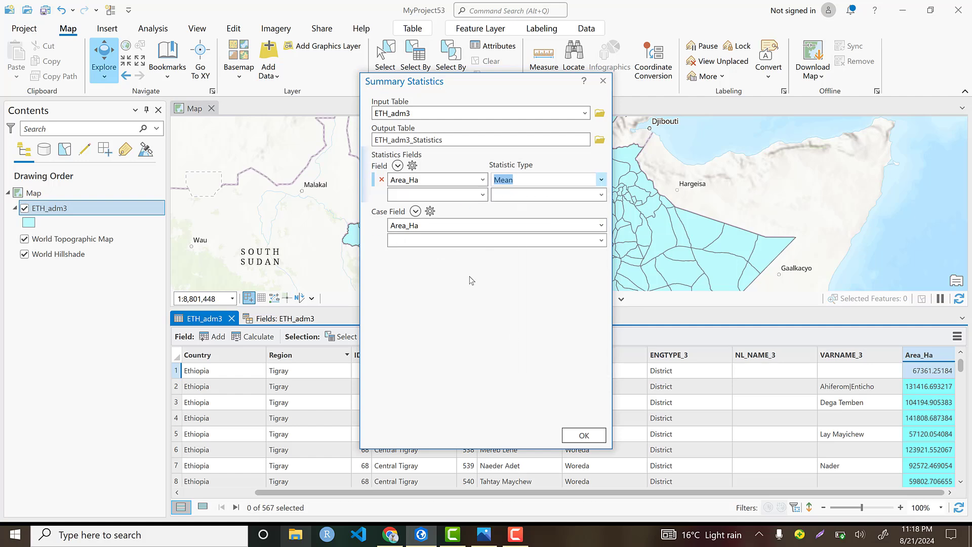
left_click(600, 437)
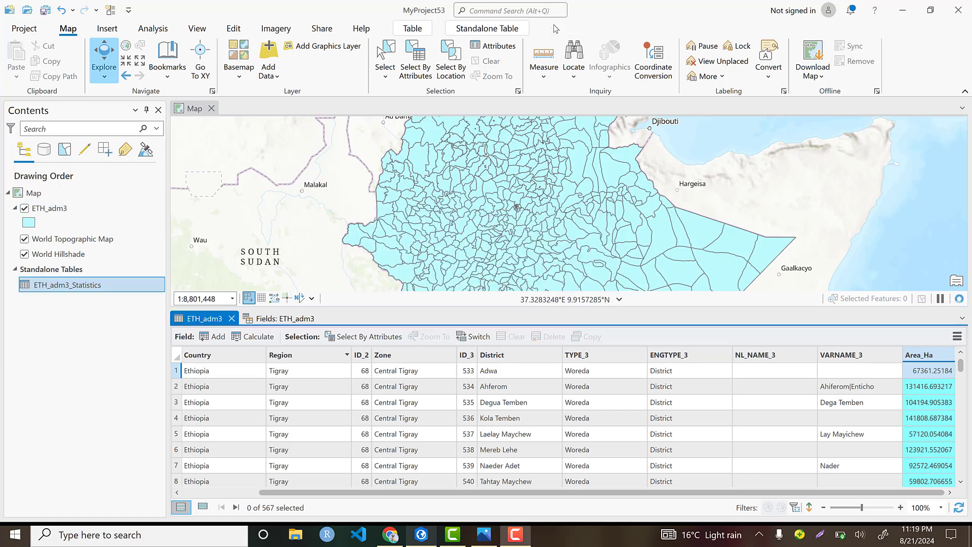
Examine the area values and means in the ETH_adm3_Statistics table, and close the table.
right_click(76, 286)
left_click(118, 70)
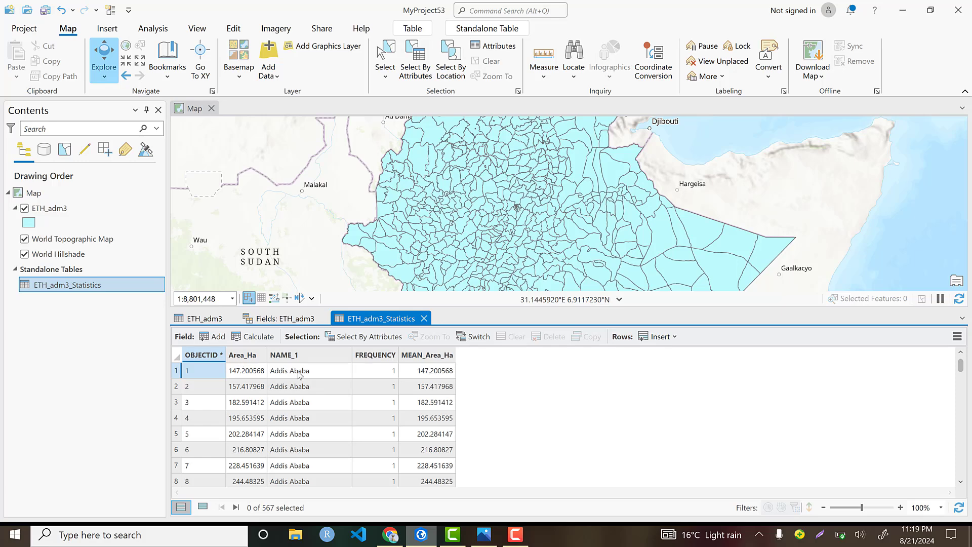
scroll(304, 375, "down", 5)
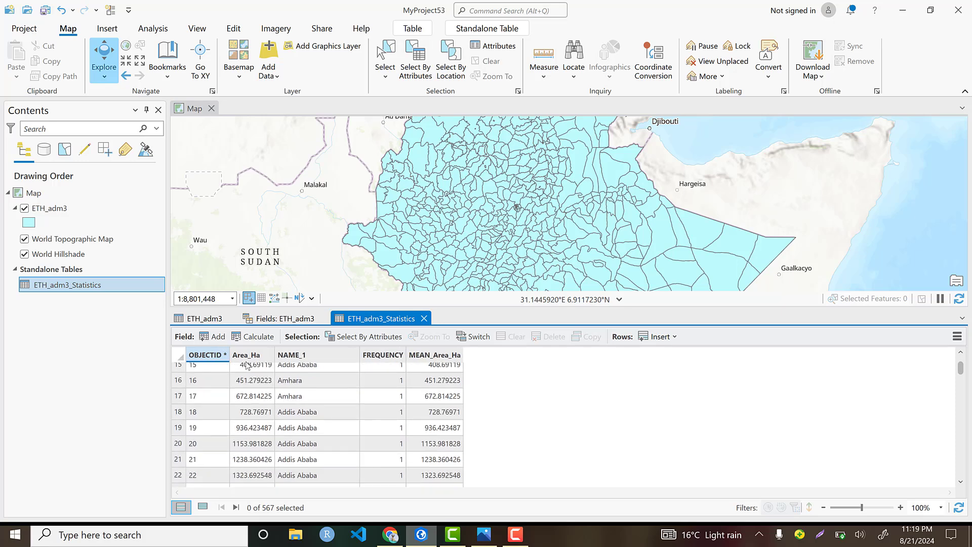
scroll(238, 426, "down", 20)
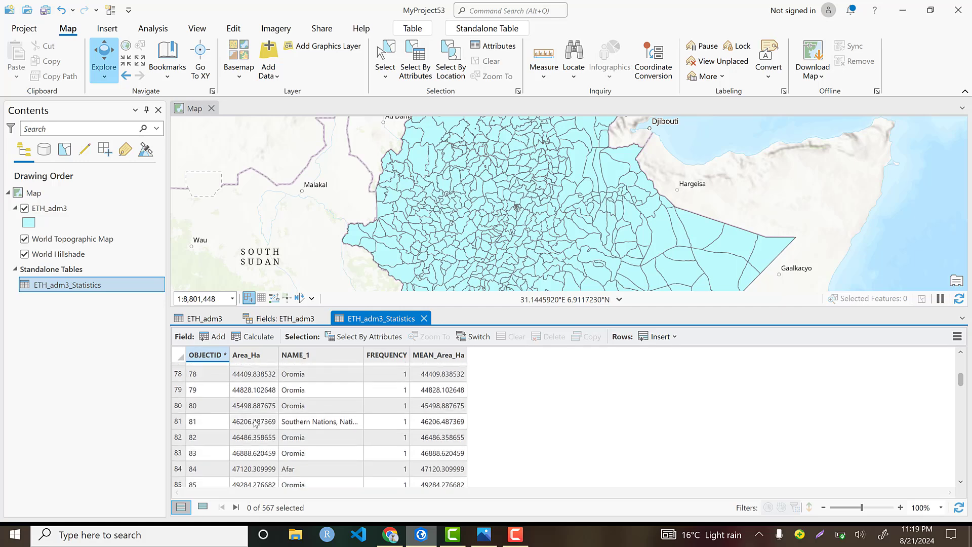
left_click(424, 319)
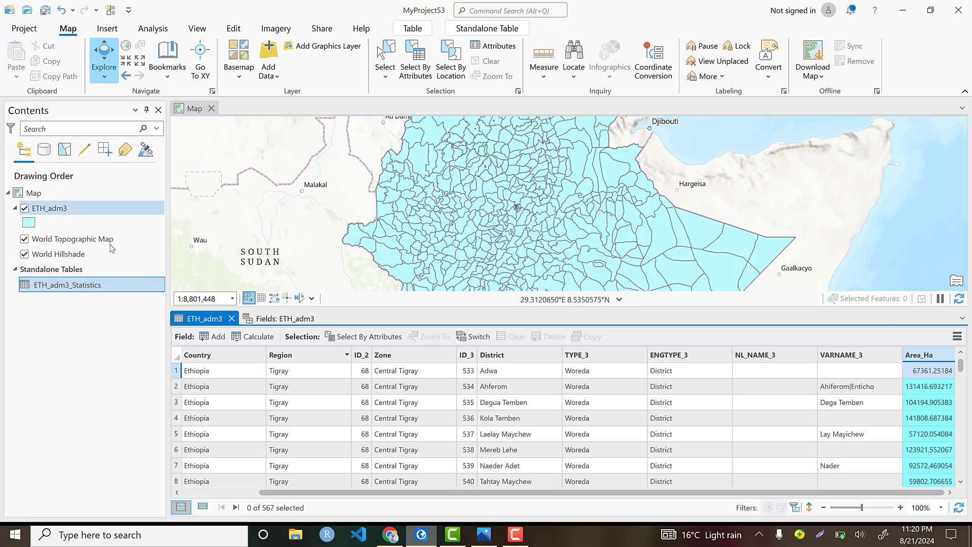
Create a bar chart from the ETH_adm3 layer with Region as the category, and label its bars.
left_click(58, 211)
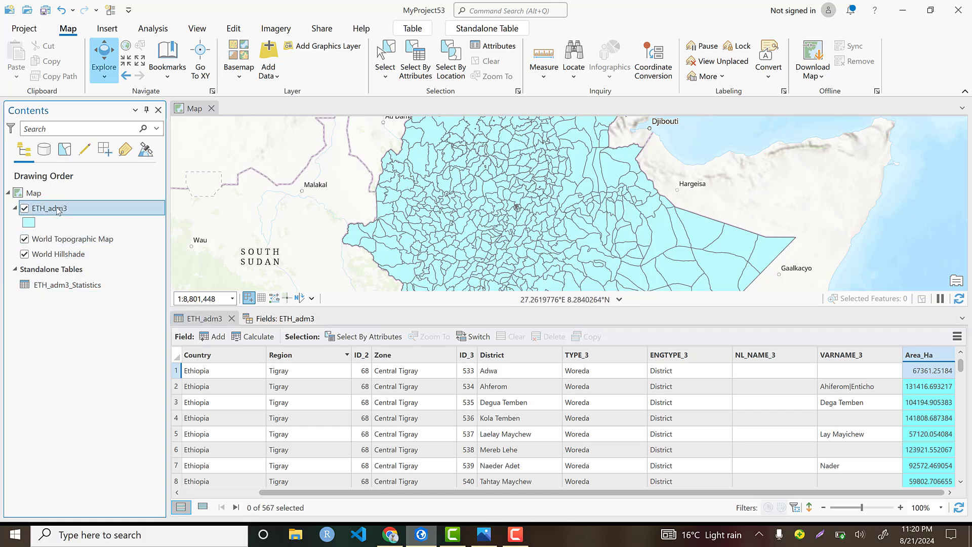
right_click(58, 211)
mouse_move(81, 190)
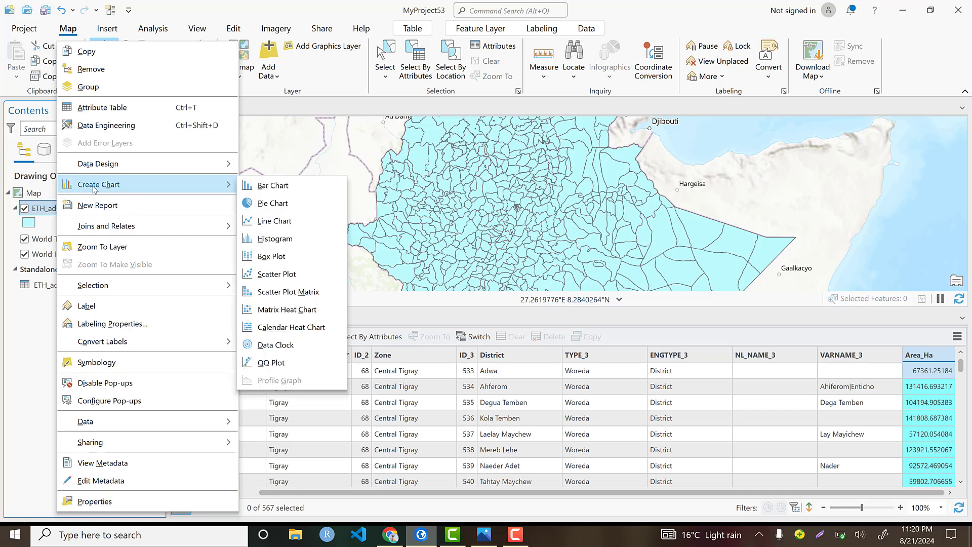
left_click(282, 191)
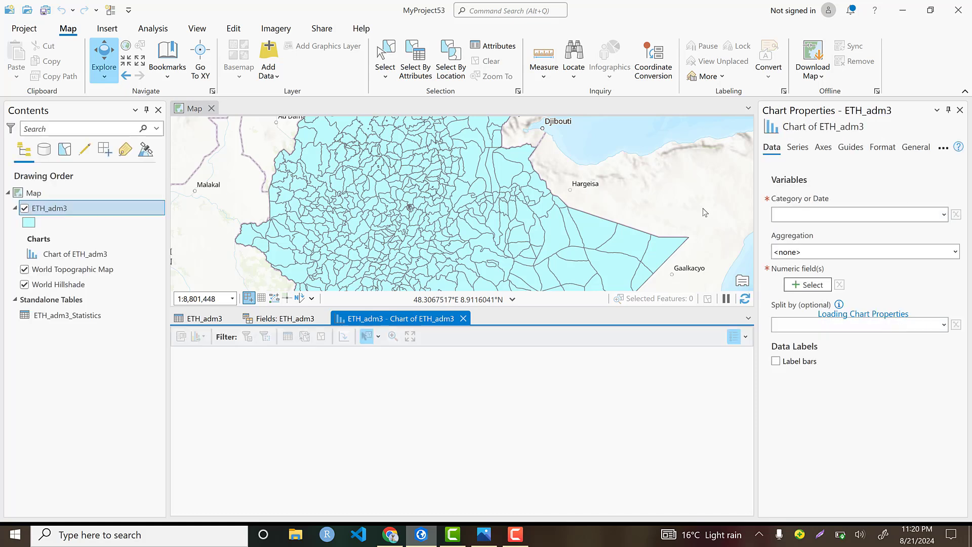
left_click(944, 215)
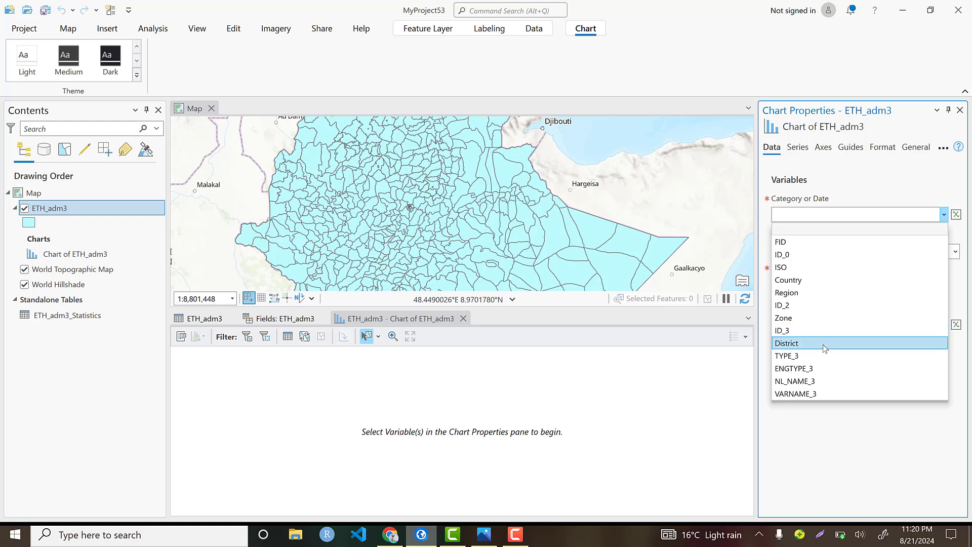
left_click(816, 294)
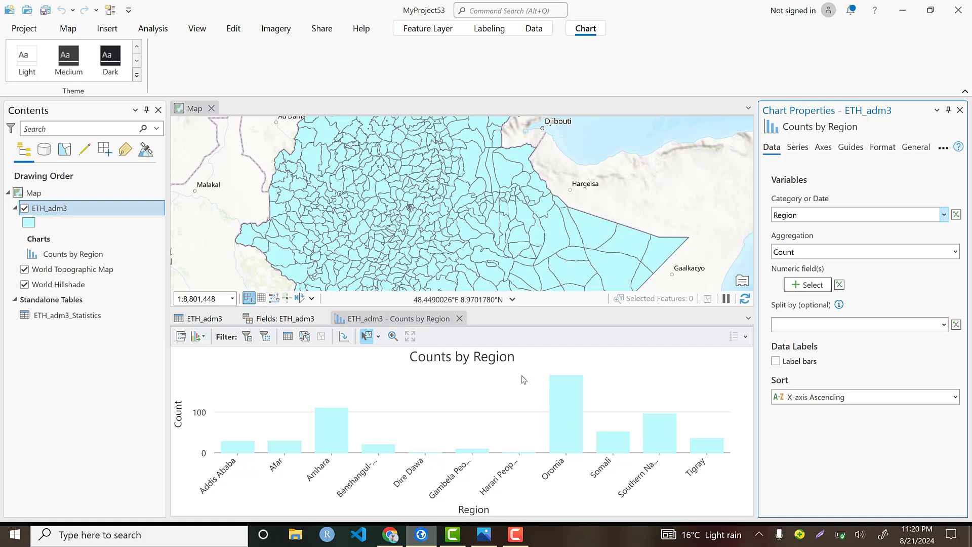
left_click(776, 362)
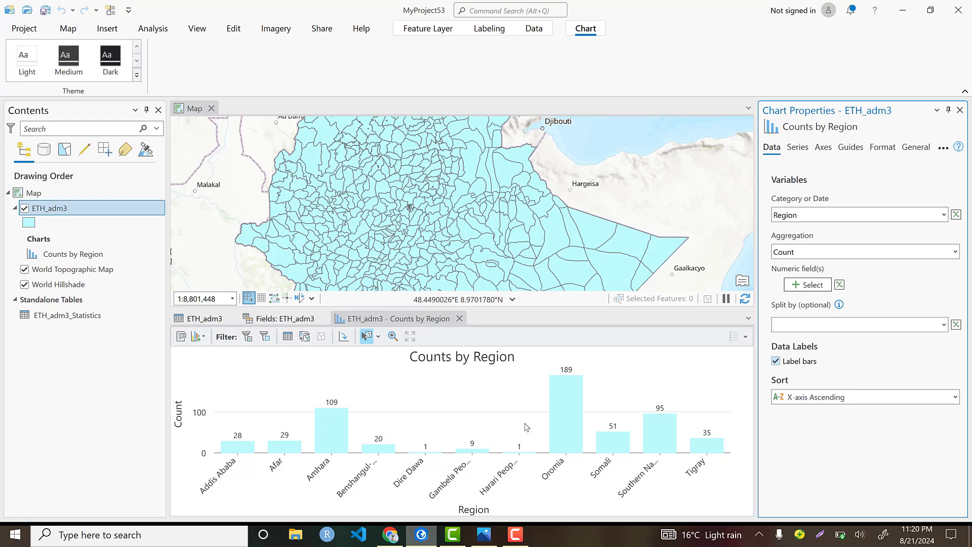
Change the symbol color of the chart's Count(Region) series to orange.
left_click(798, 147)
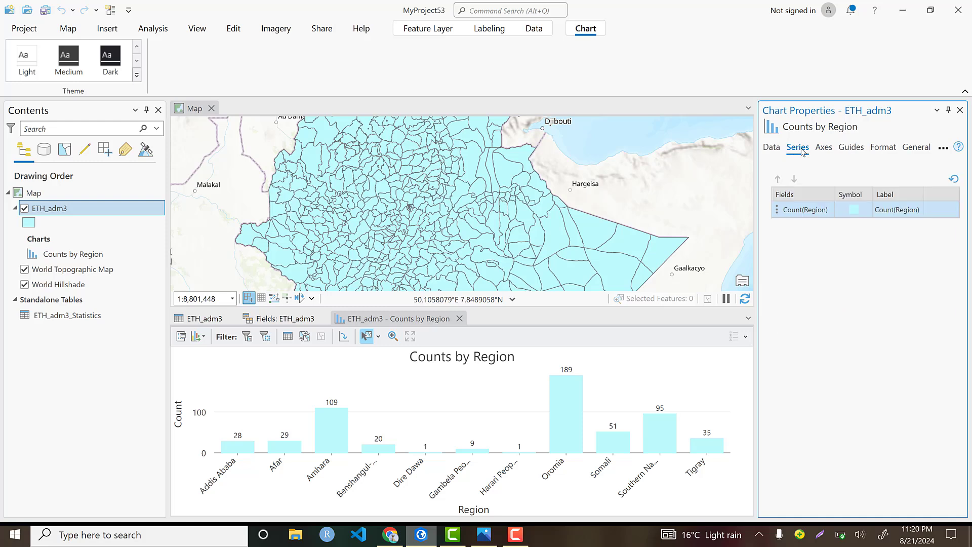
left_click(854, 210)
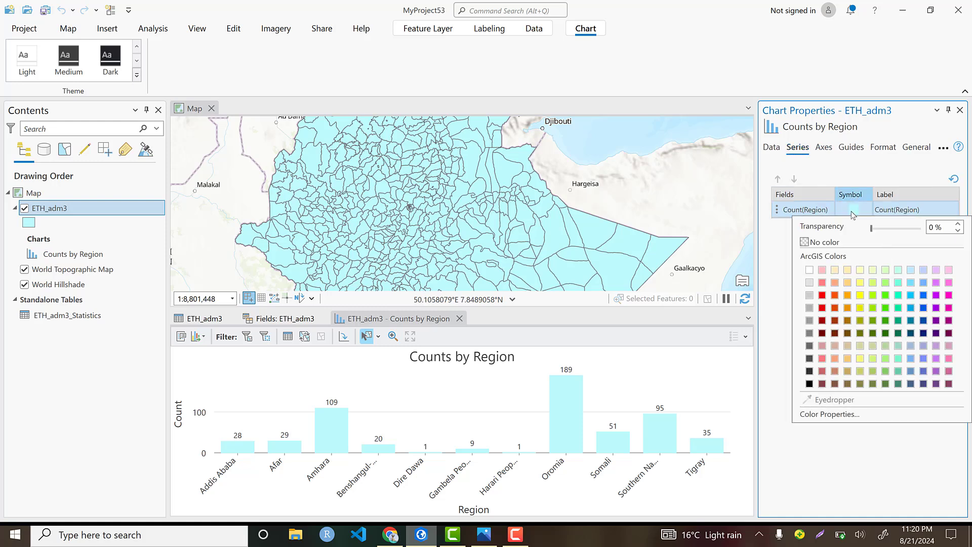
left_click(862, 285)
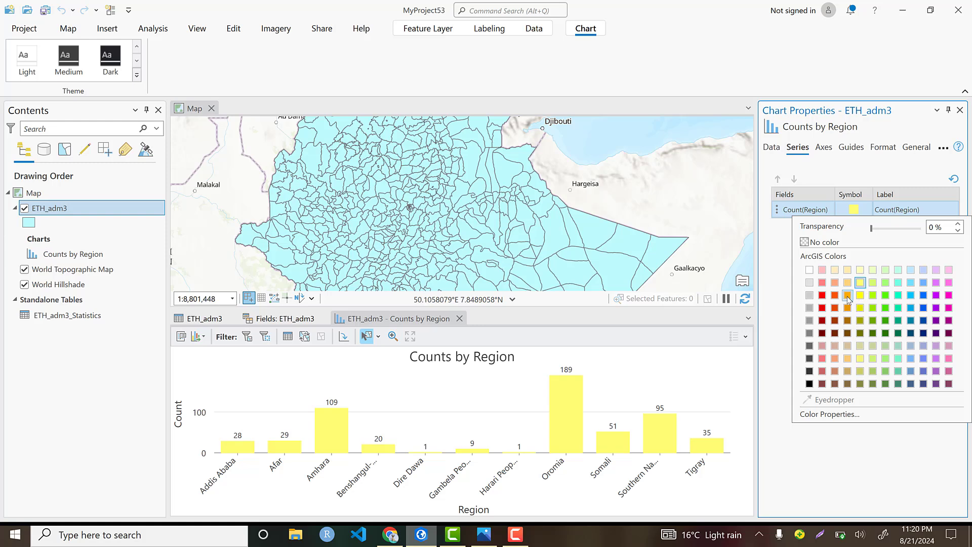
left_click(848, 296)
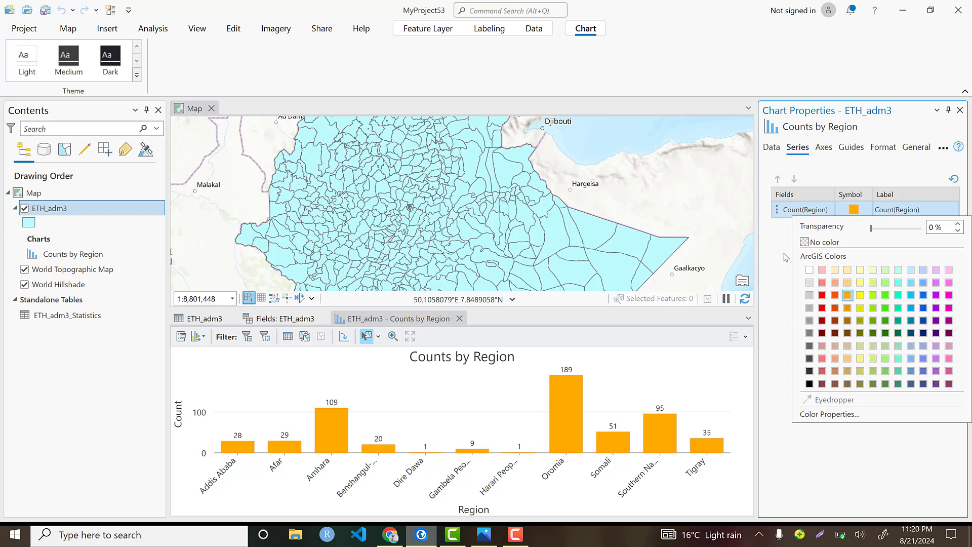
left_click(775, 310)
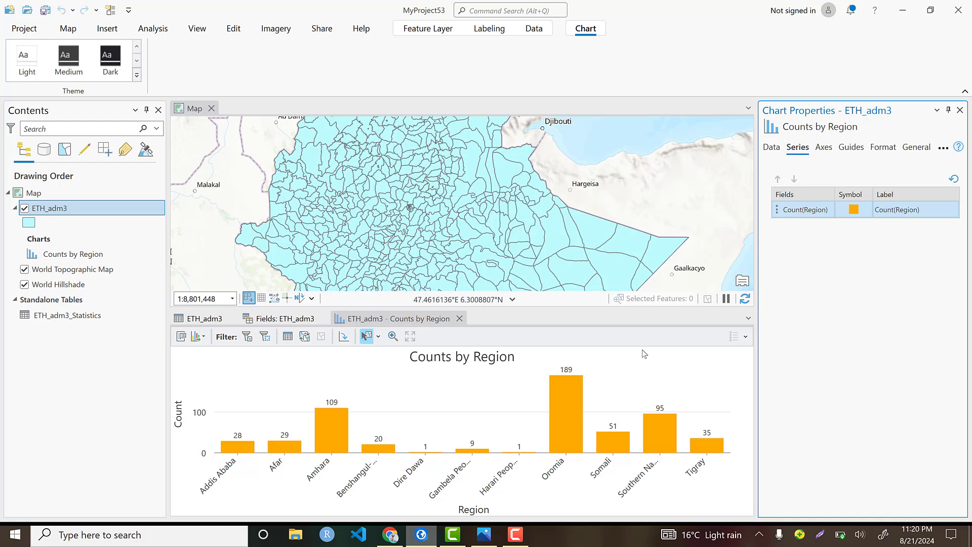